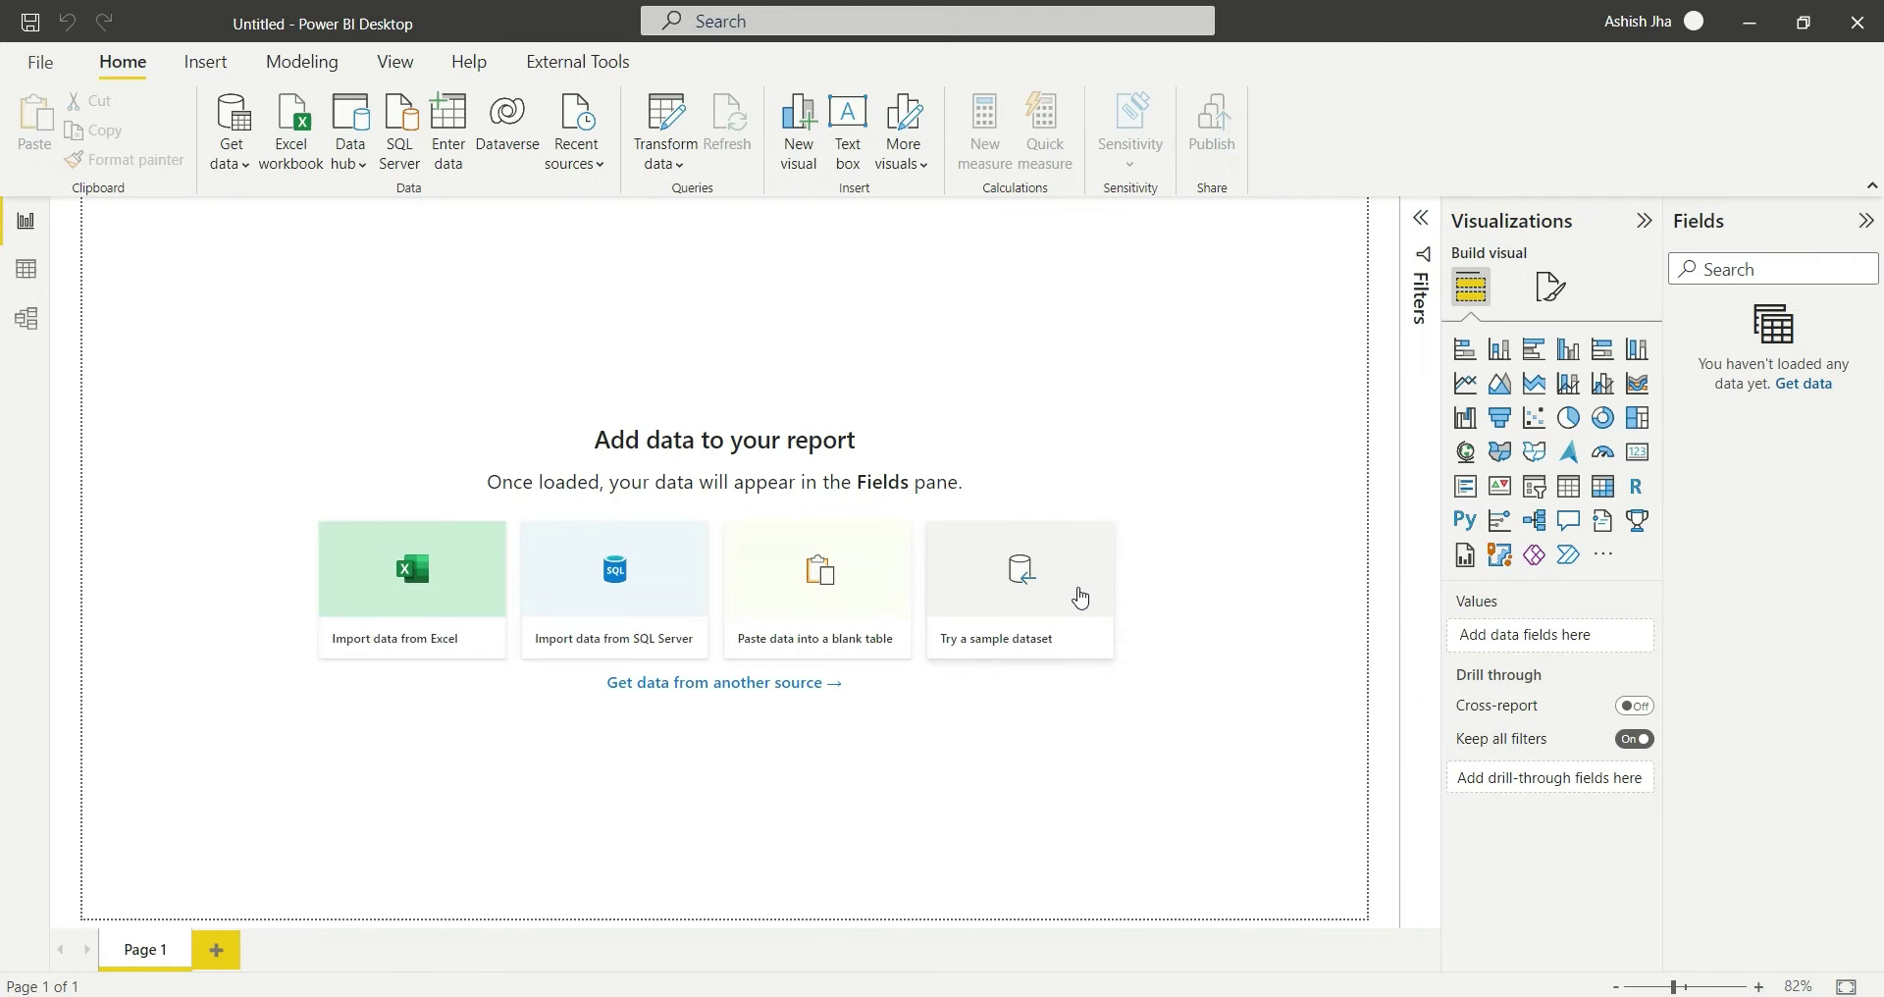
- Load the financials table from the Financial Sample.xlsx sample data into the model
click(1018, 609)
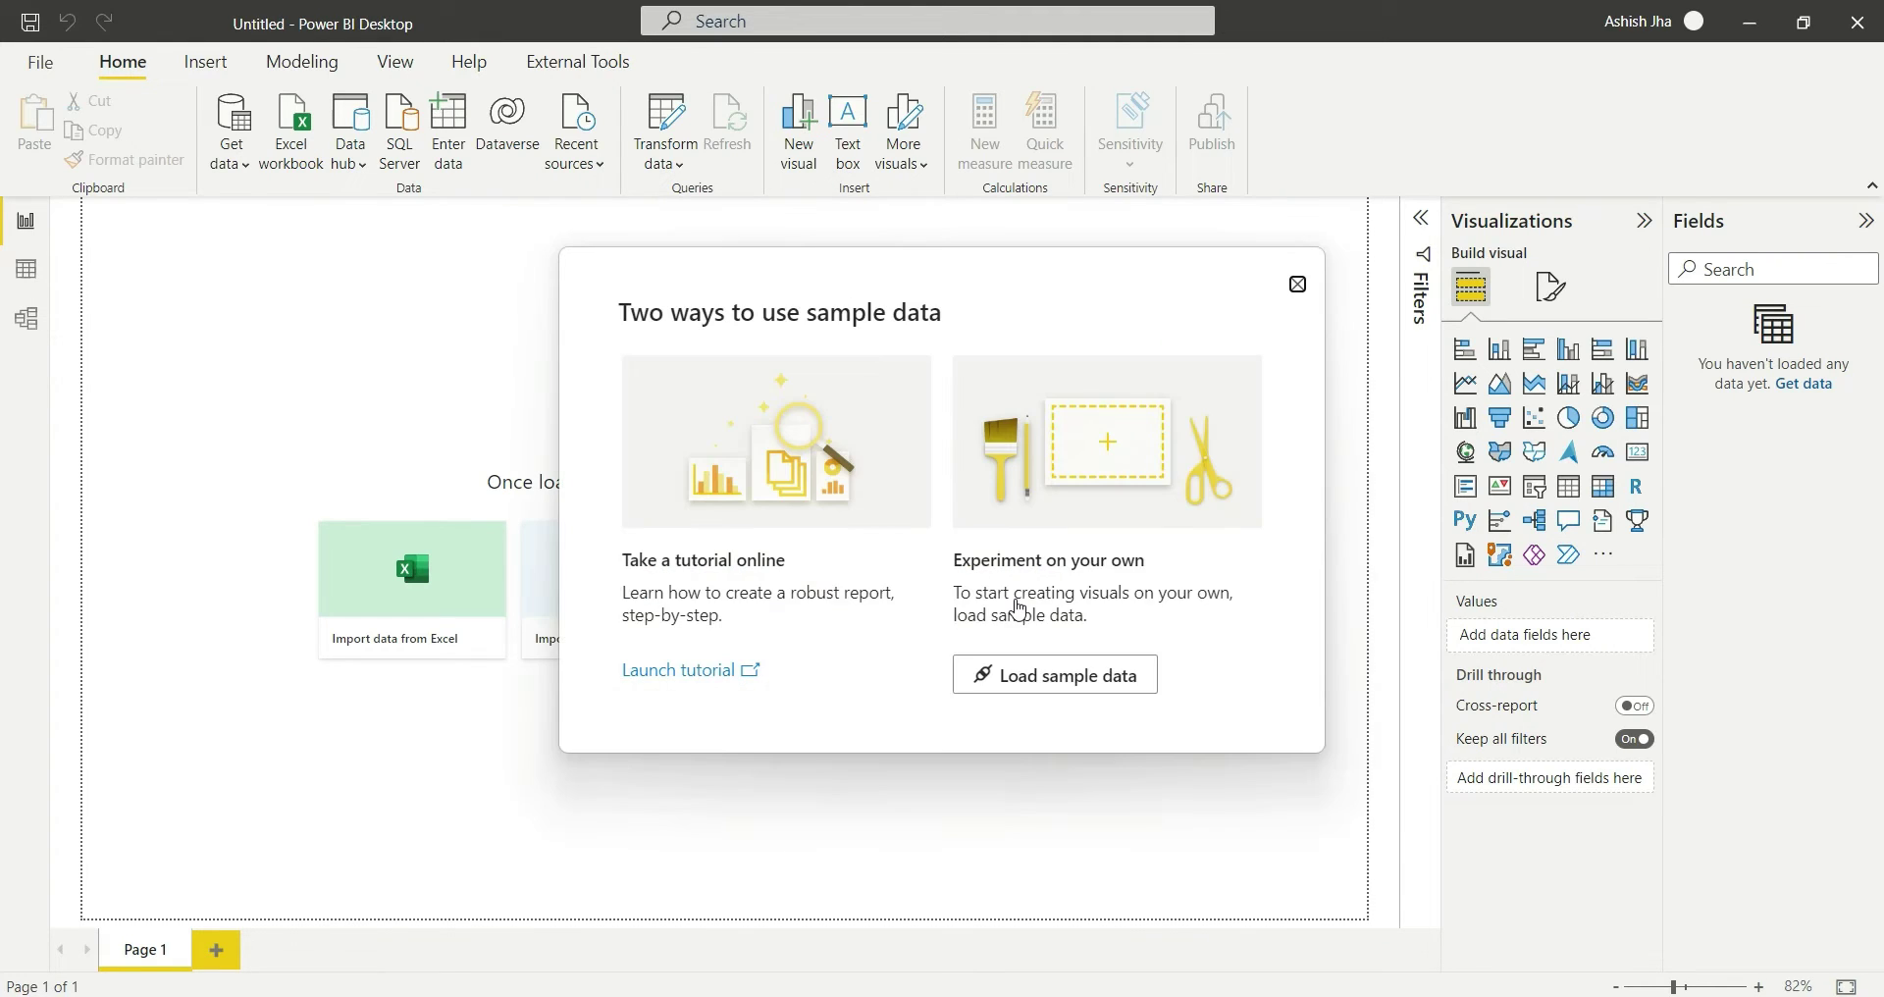
click(1040, 692)
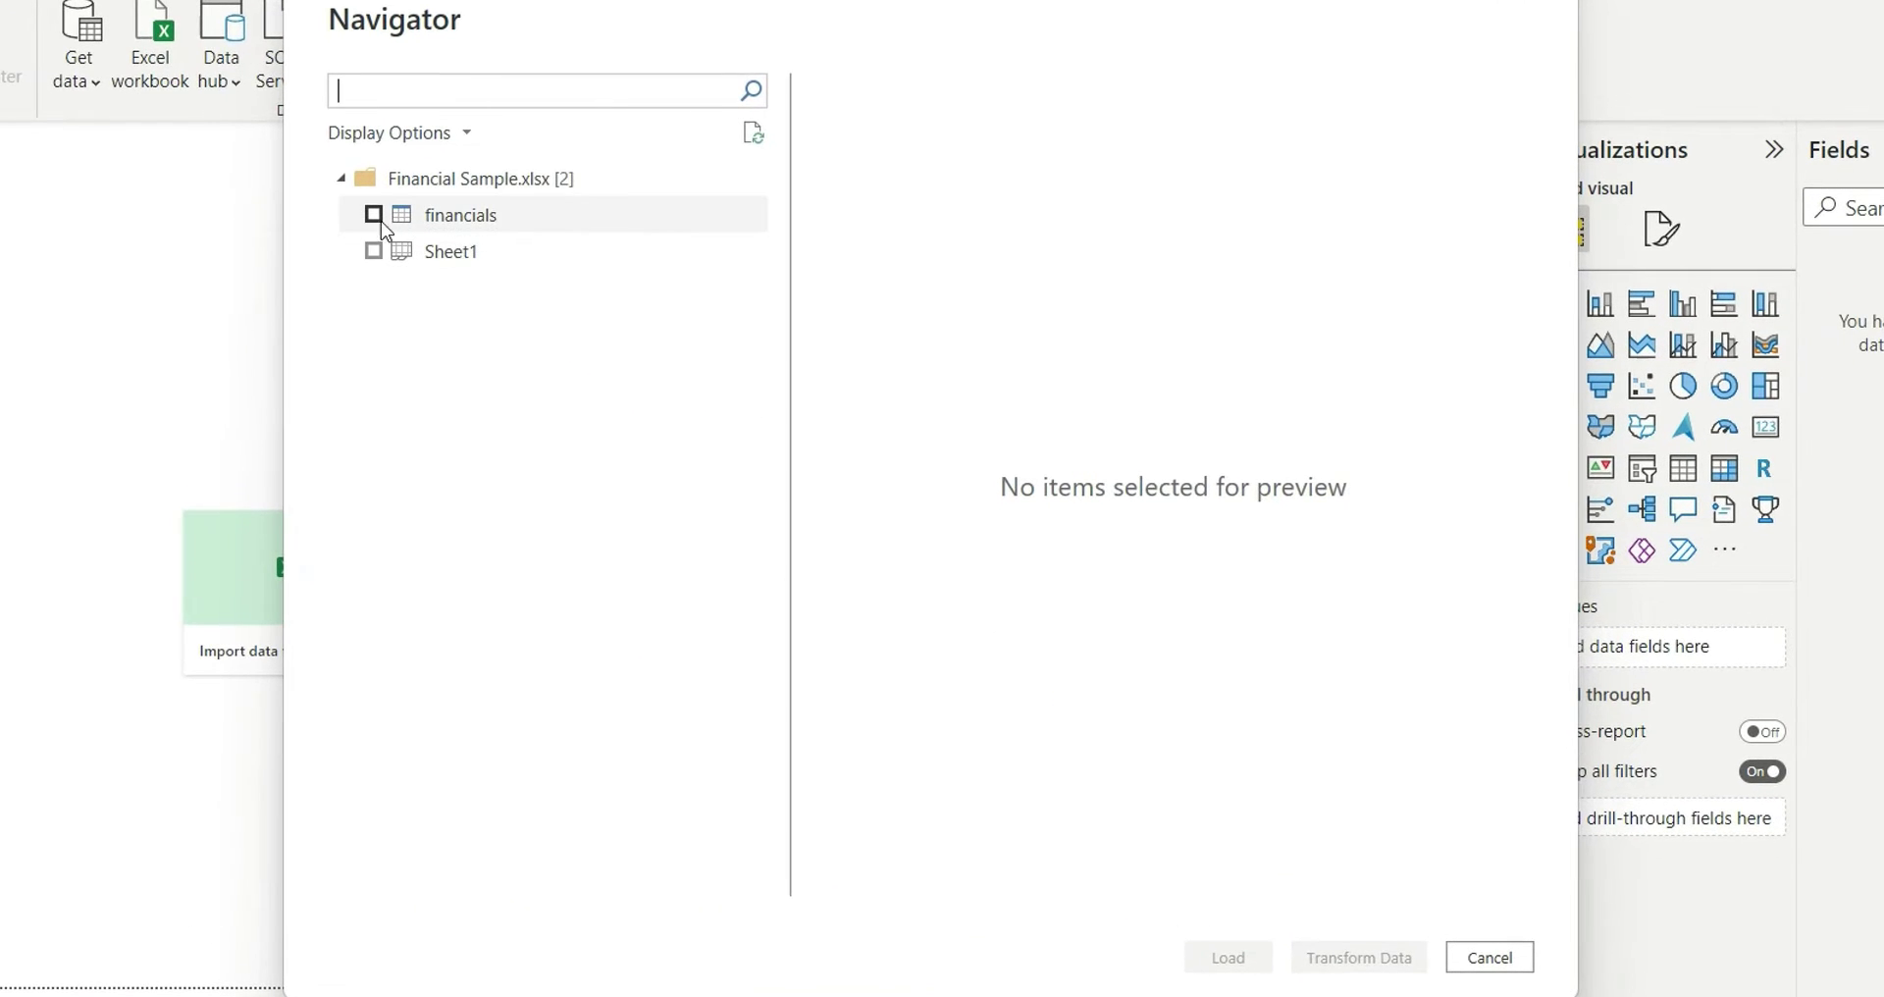
click(374, 215)
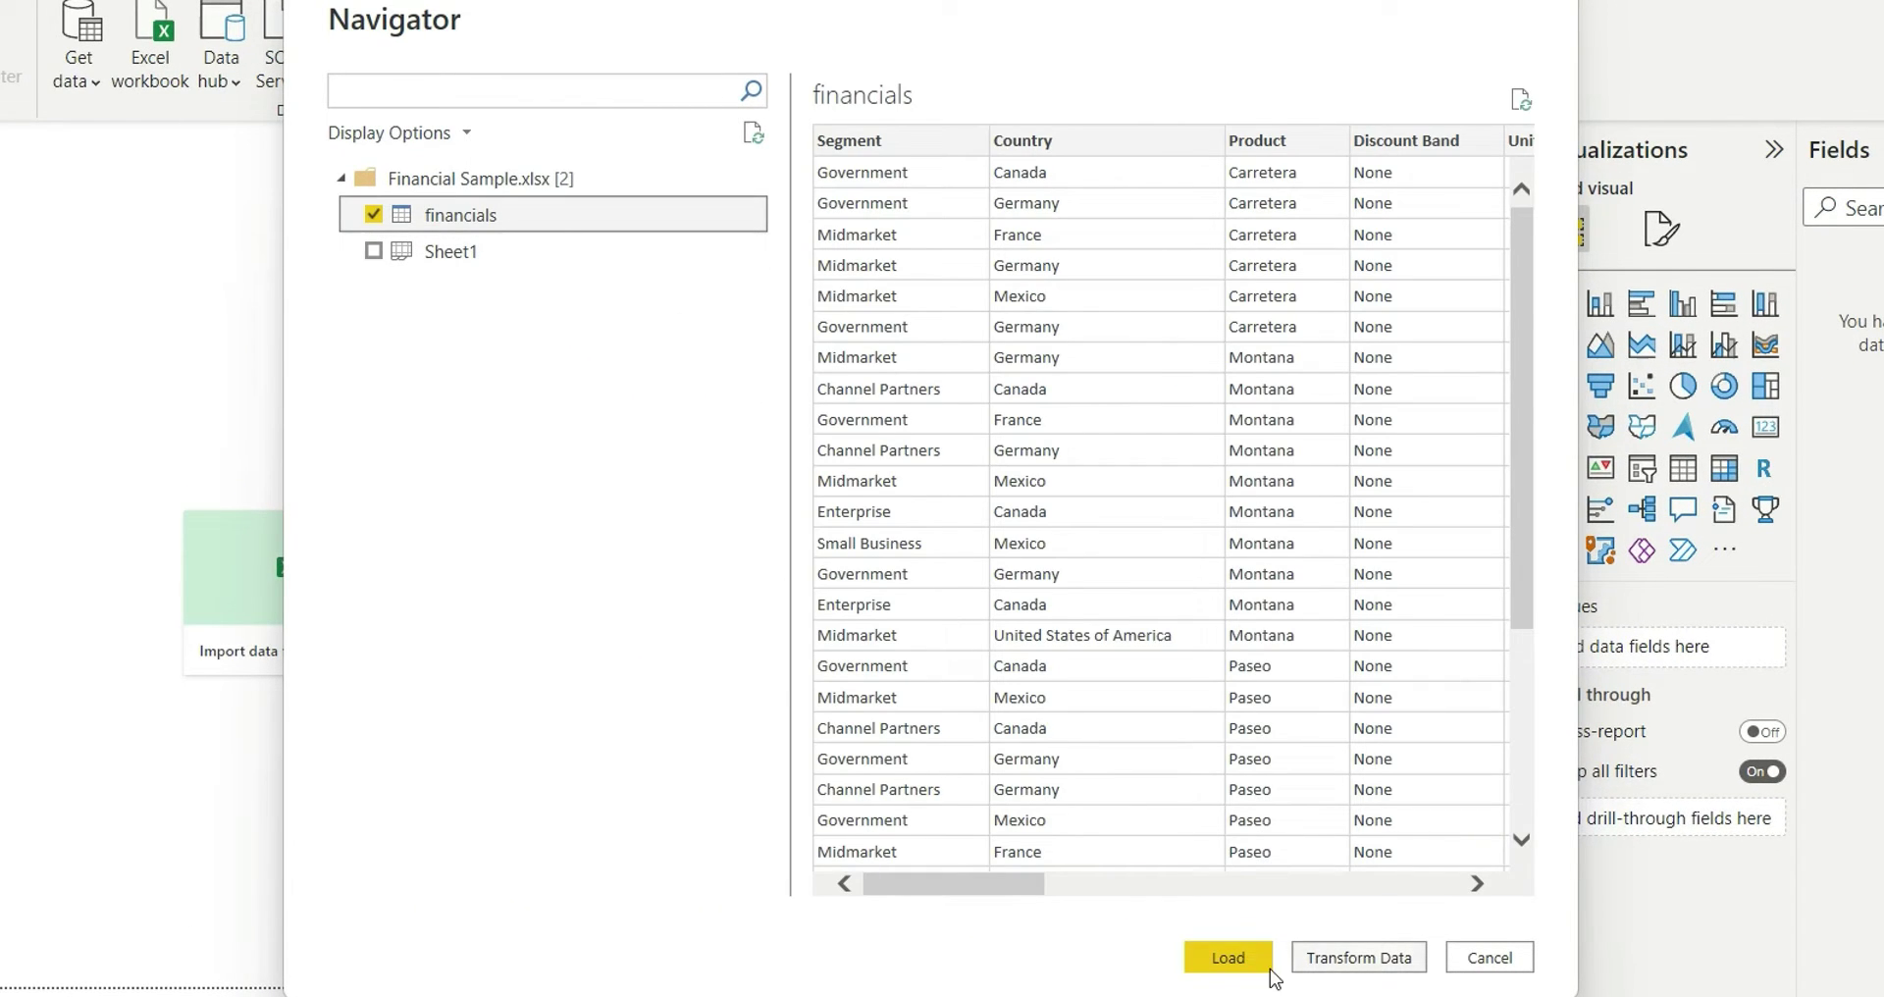
click(1270, 968)
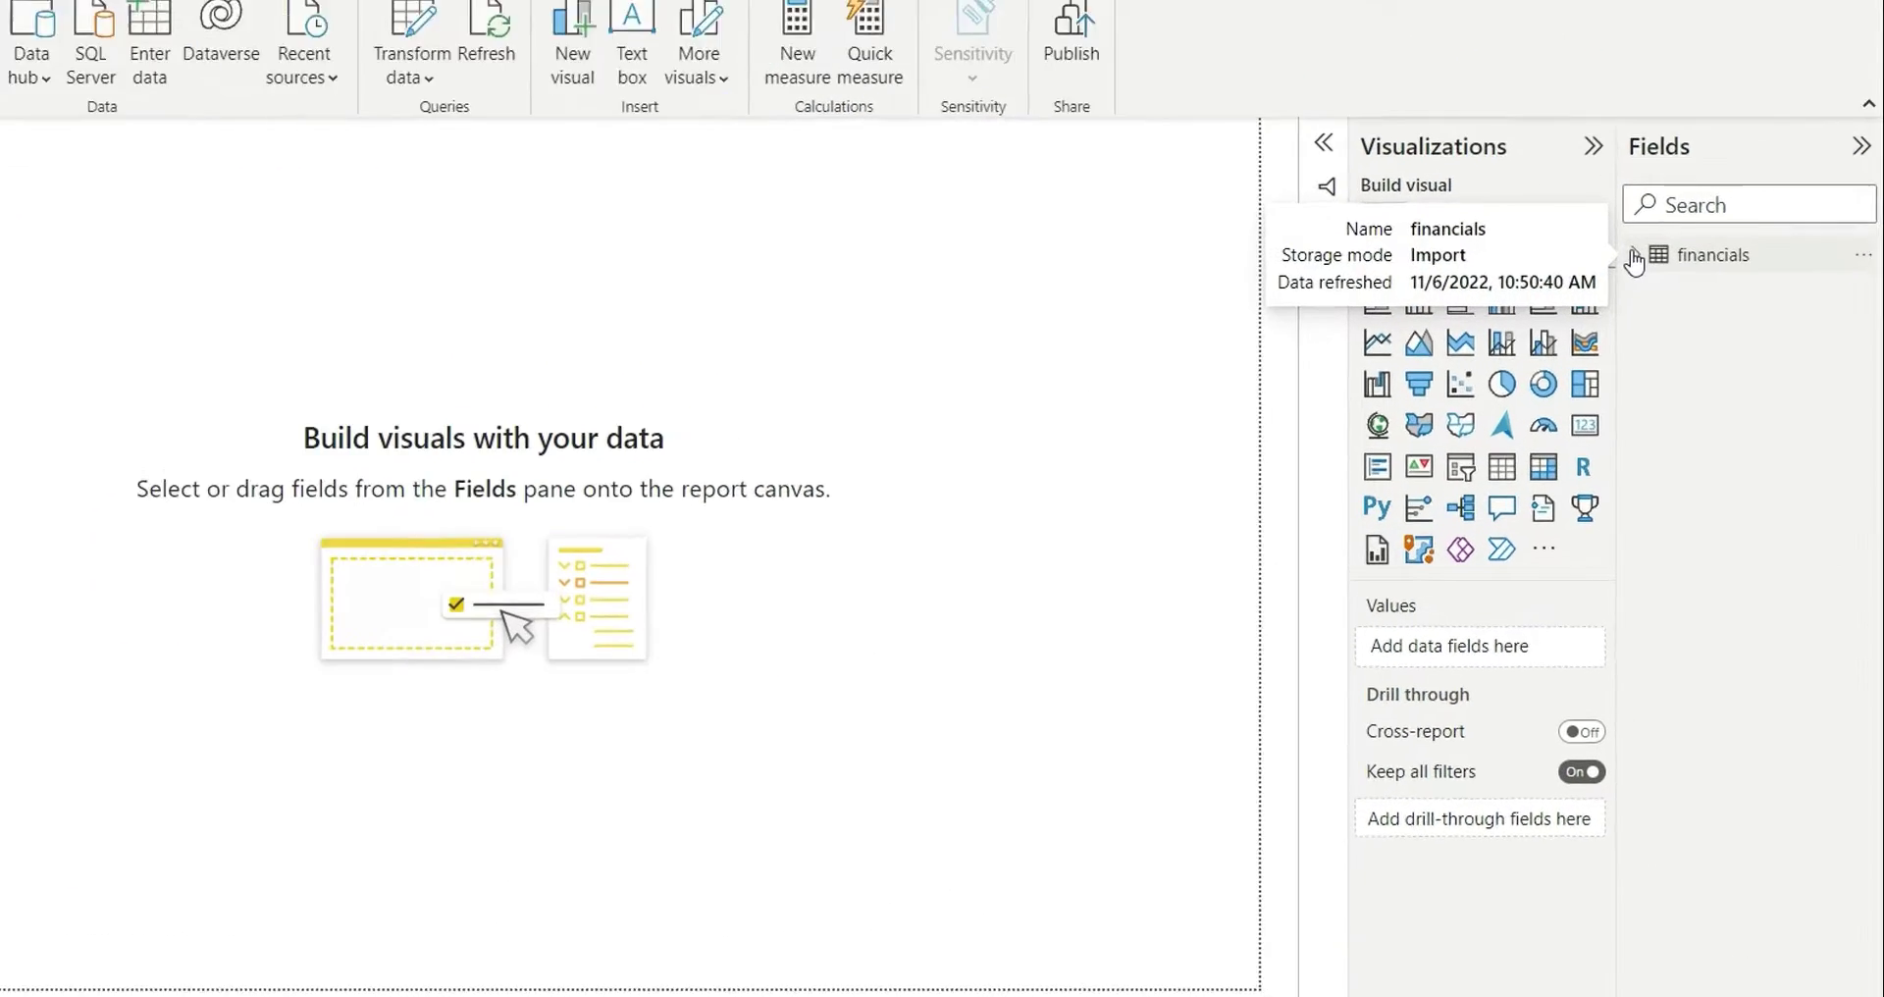
- Expand the financials table's fields and inspect the Date, Year and Month Name columns
click(1634, 260)
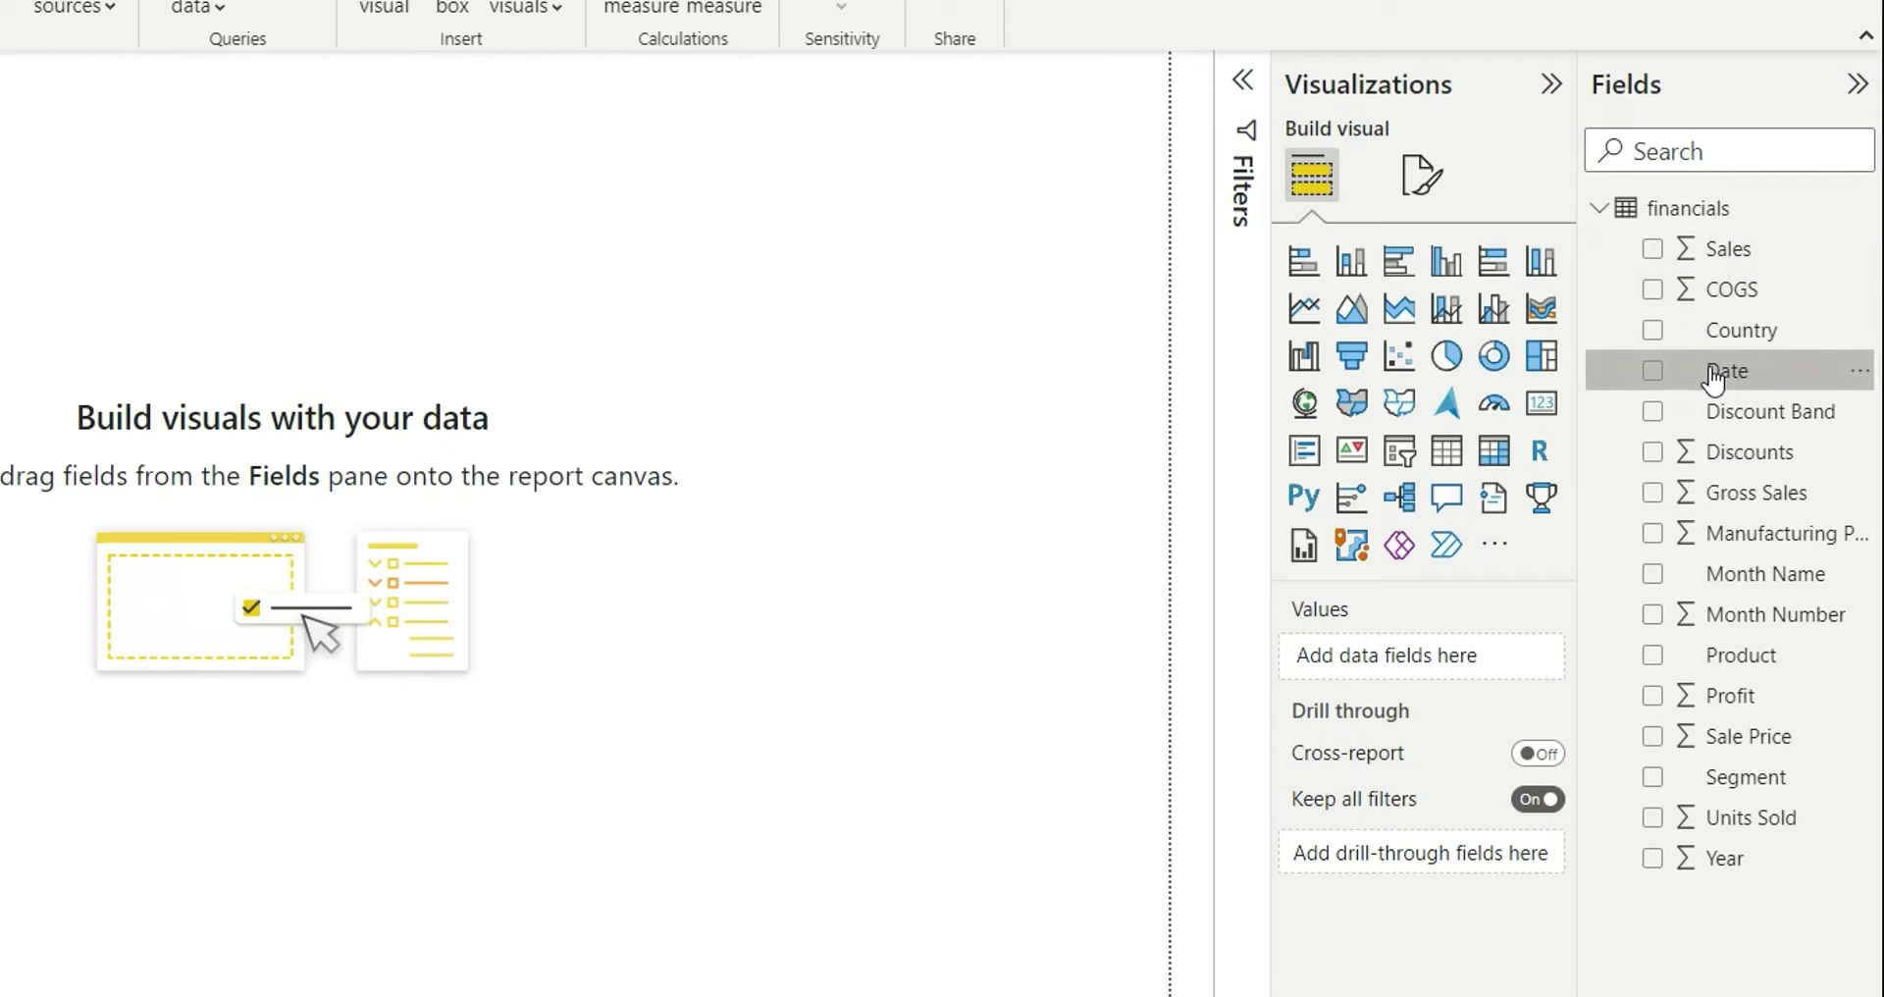
click(1719, 373)
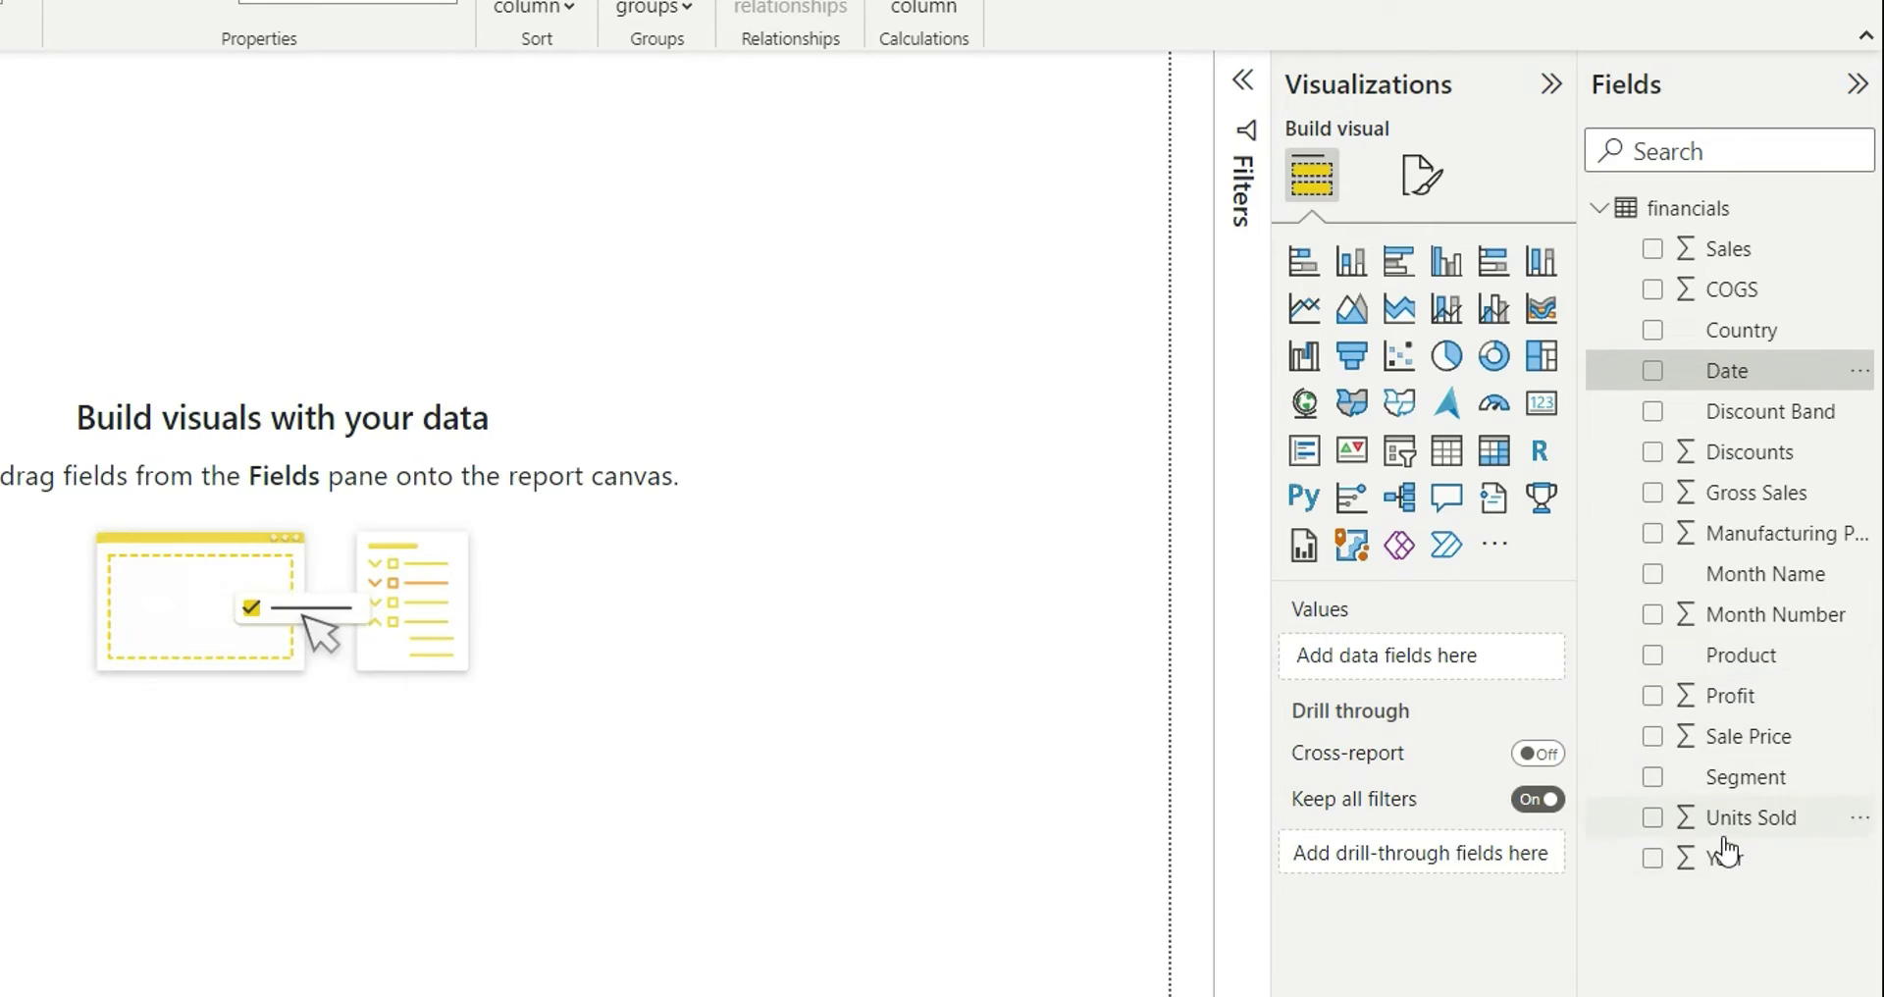
click(1725, 869)
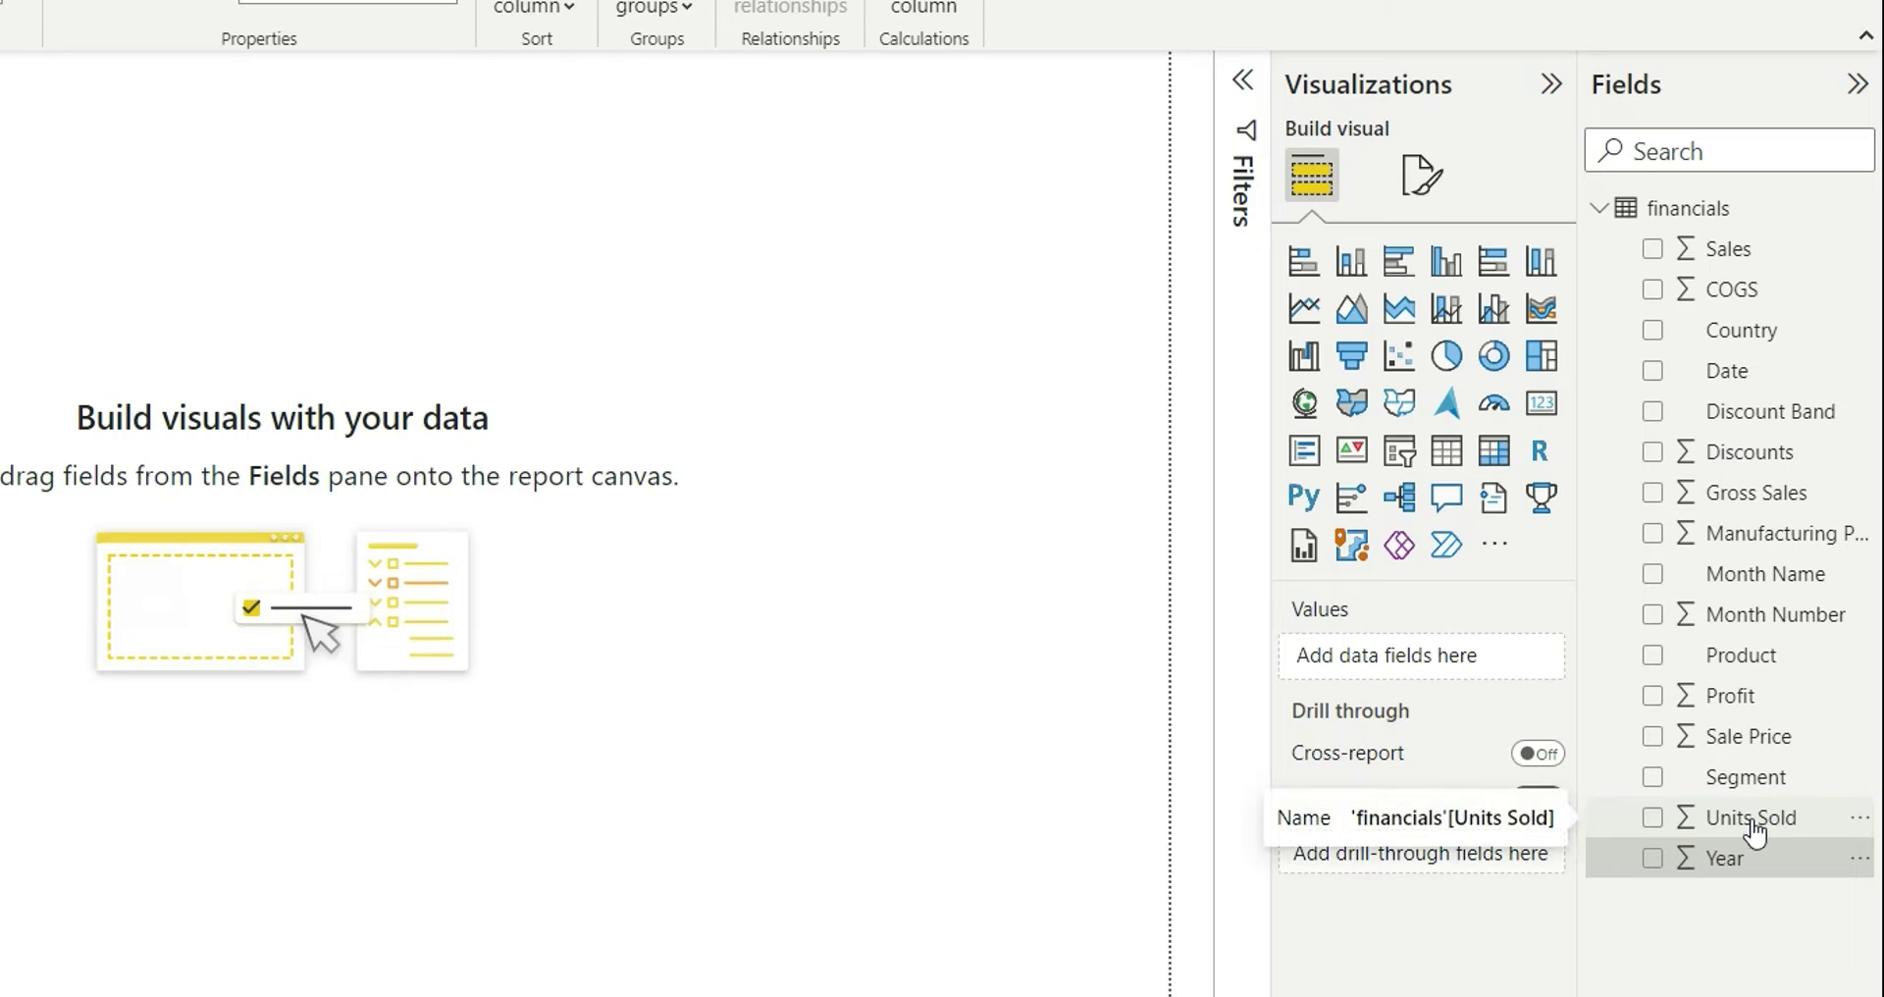
click(1745, 586)
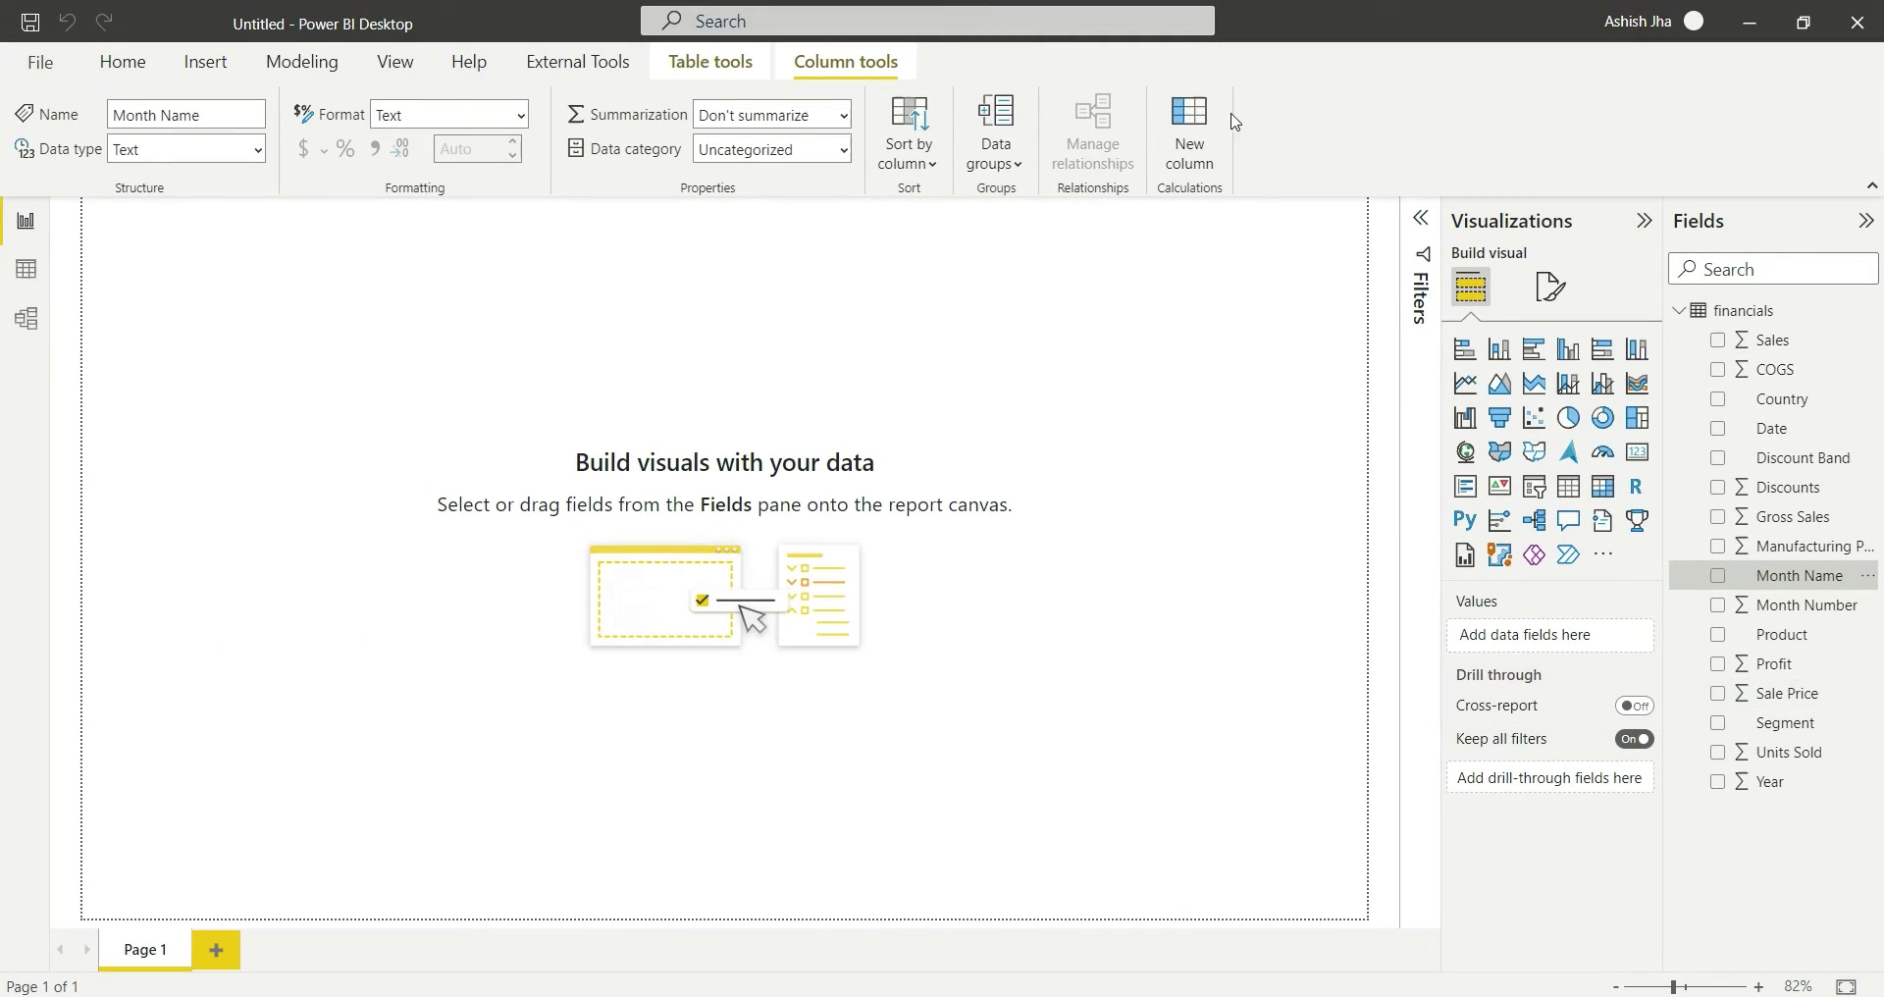
- Start a new calculated column named Quarter using the FORMAT function
click(1192, 131)
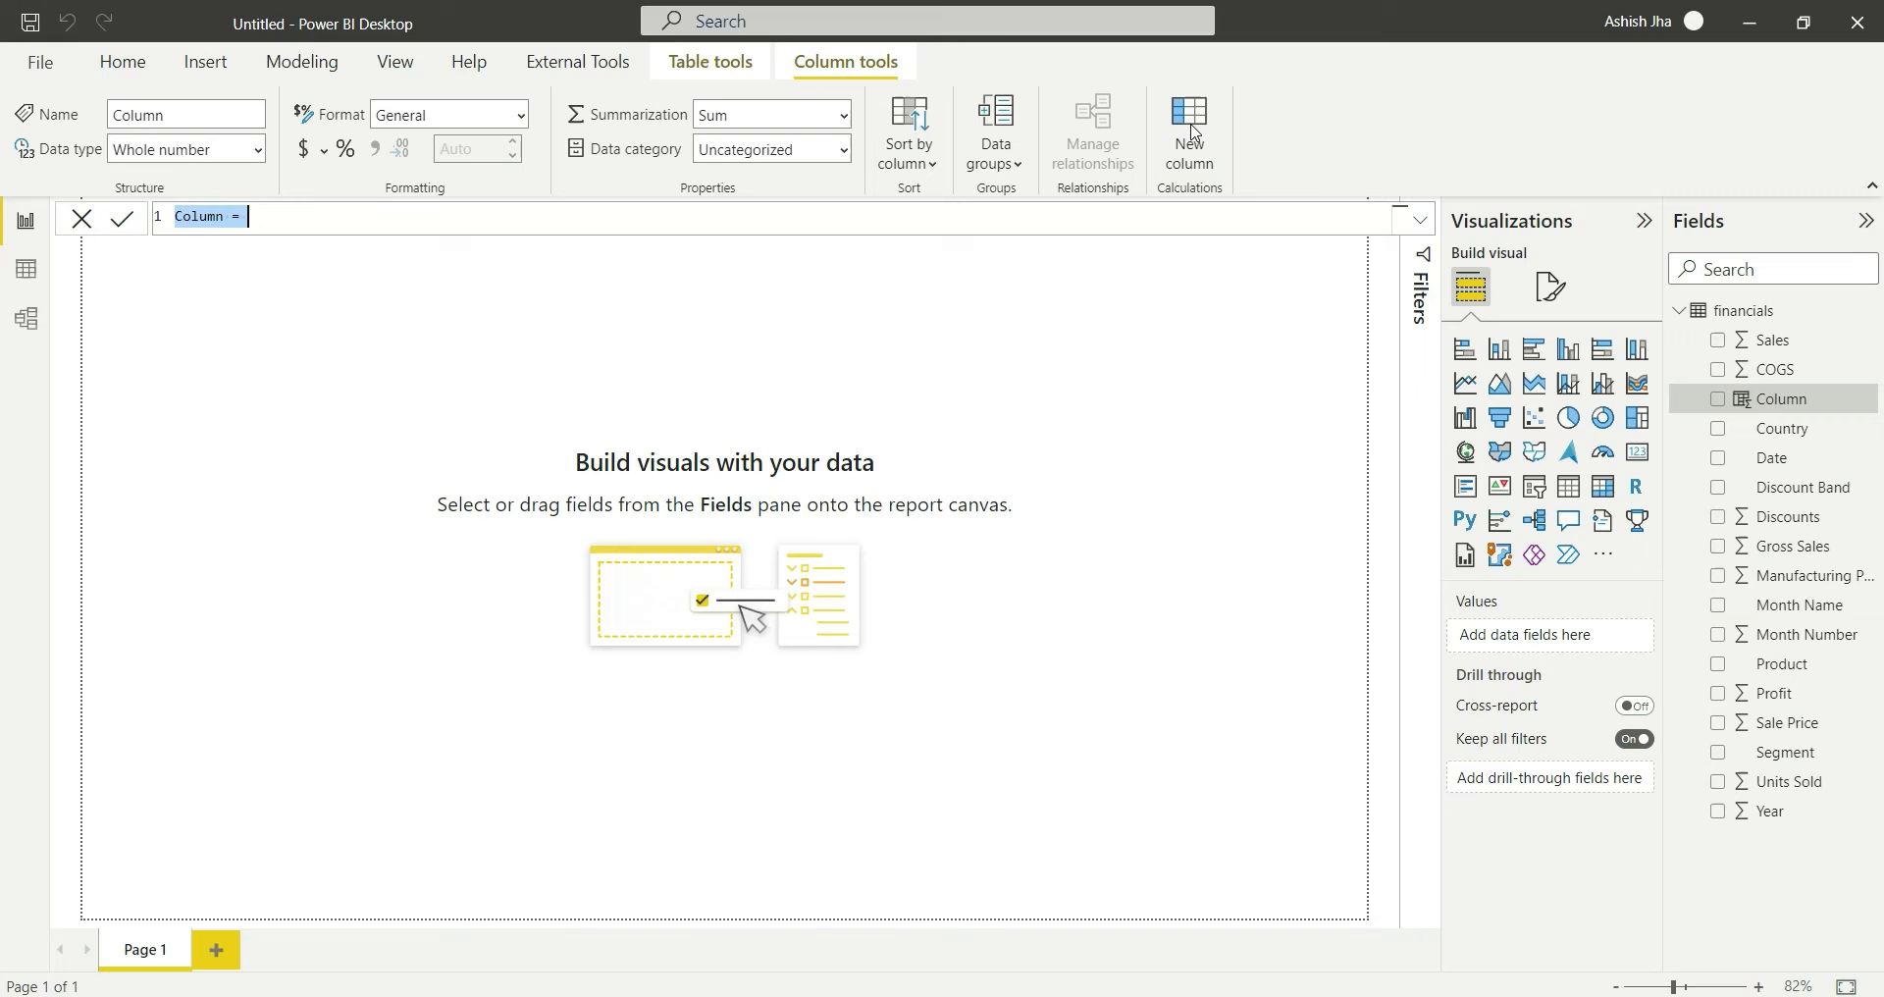
text(Quarter)
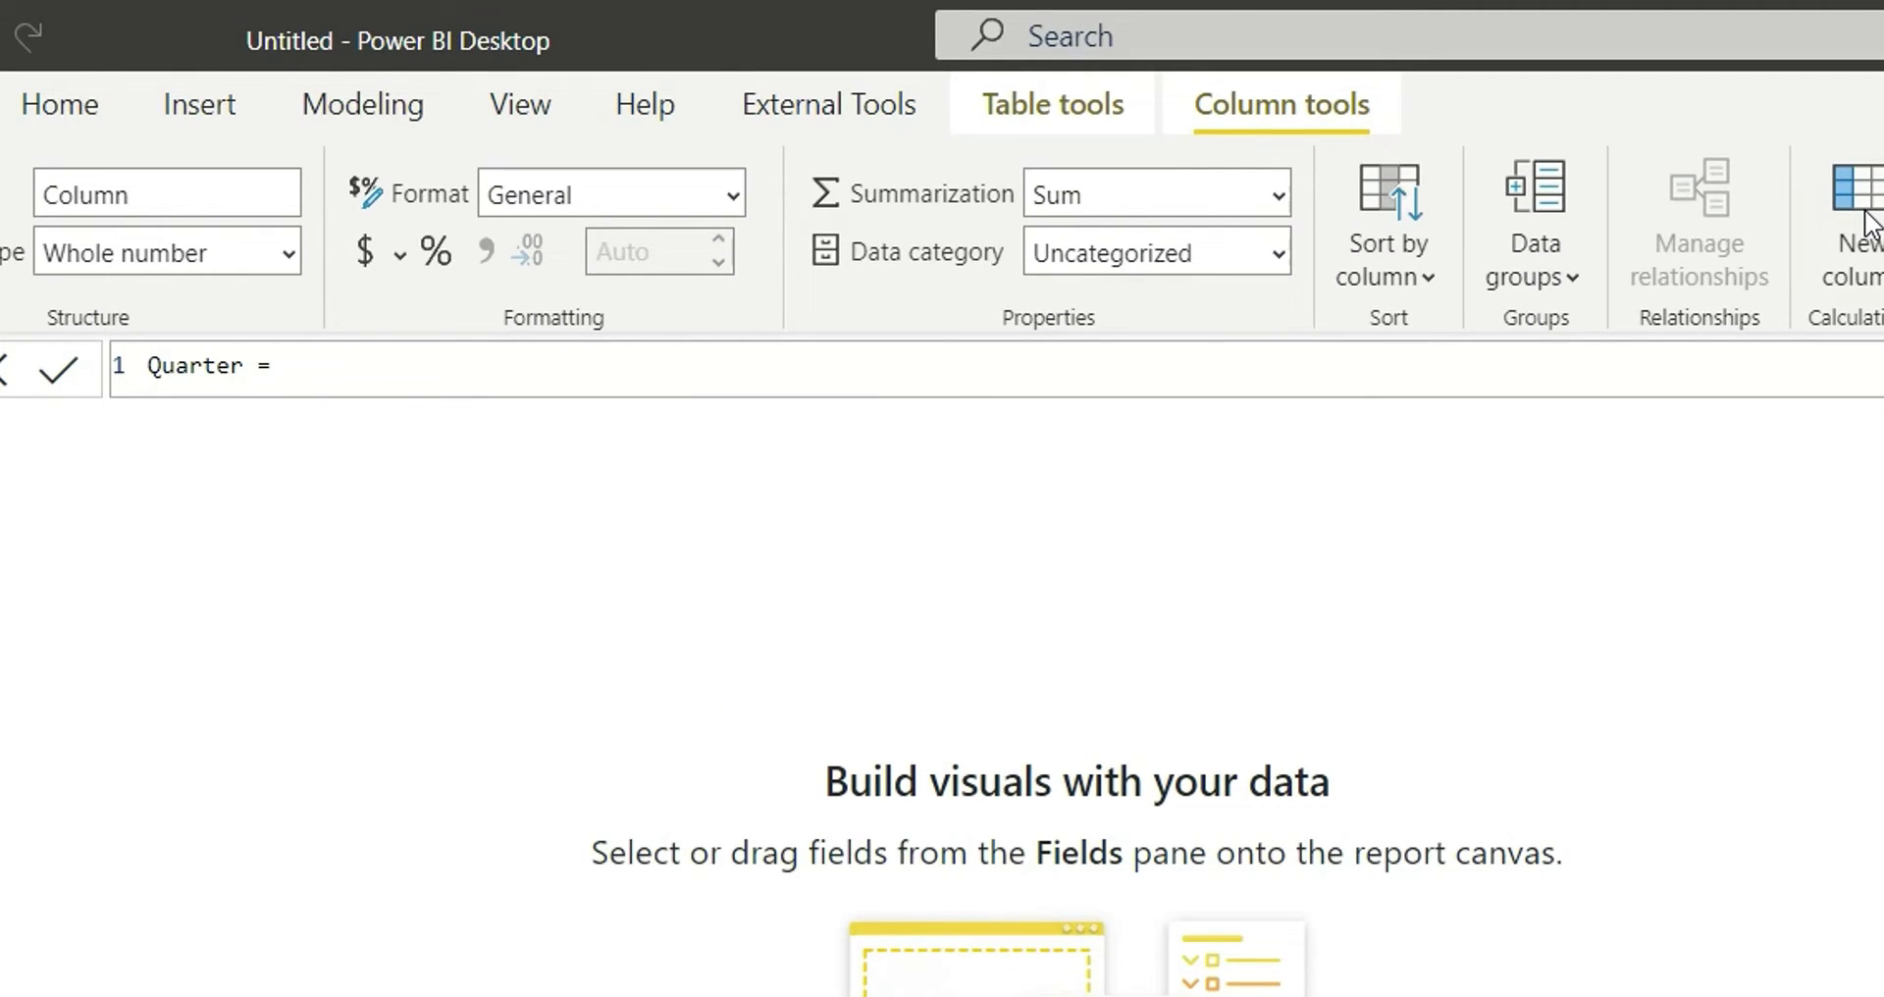
text(For)
key(Tab)
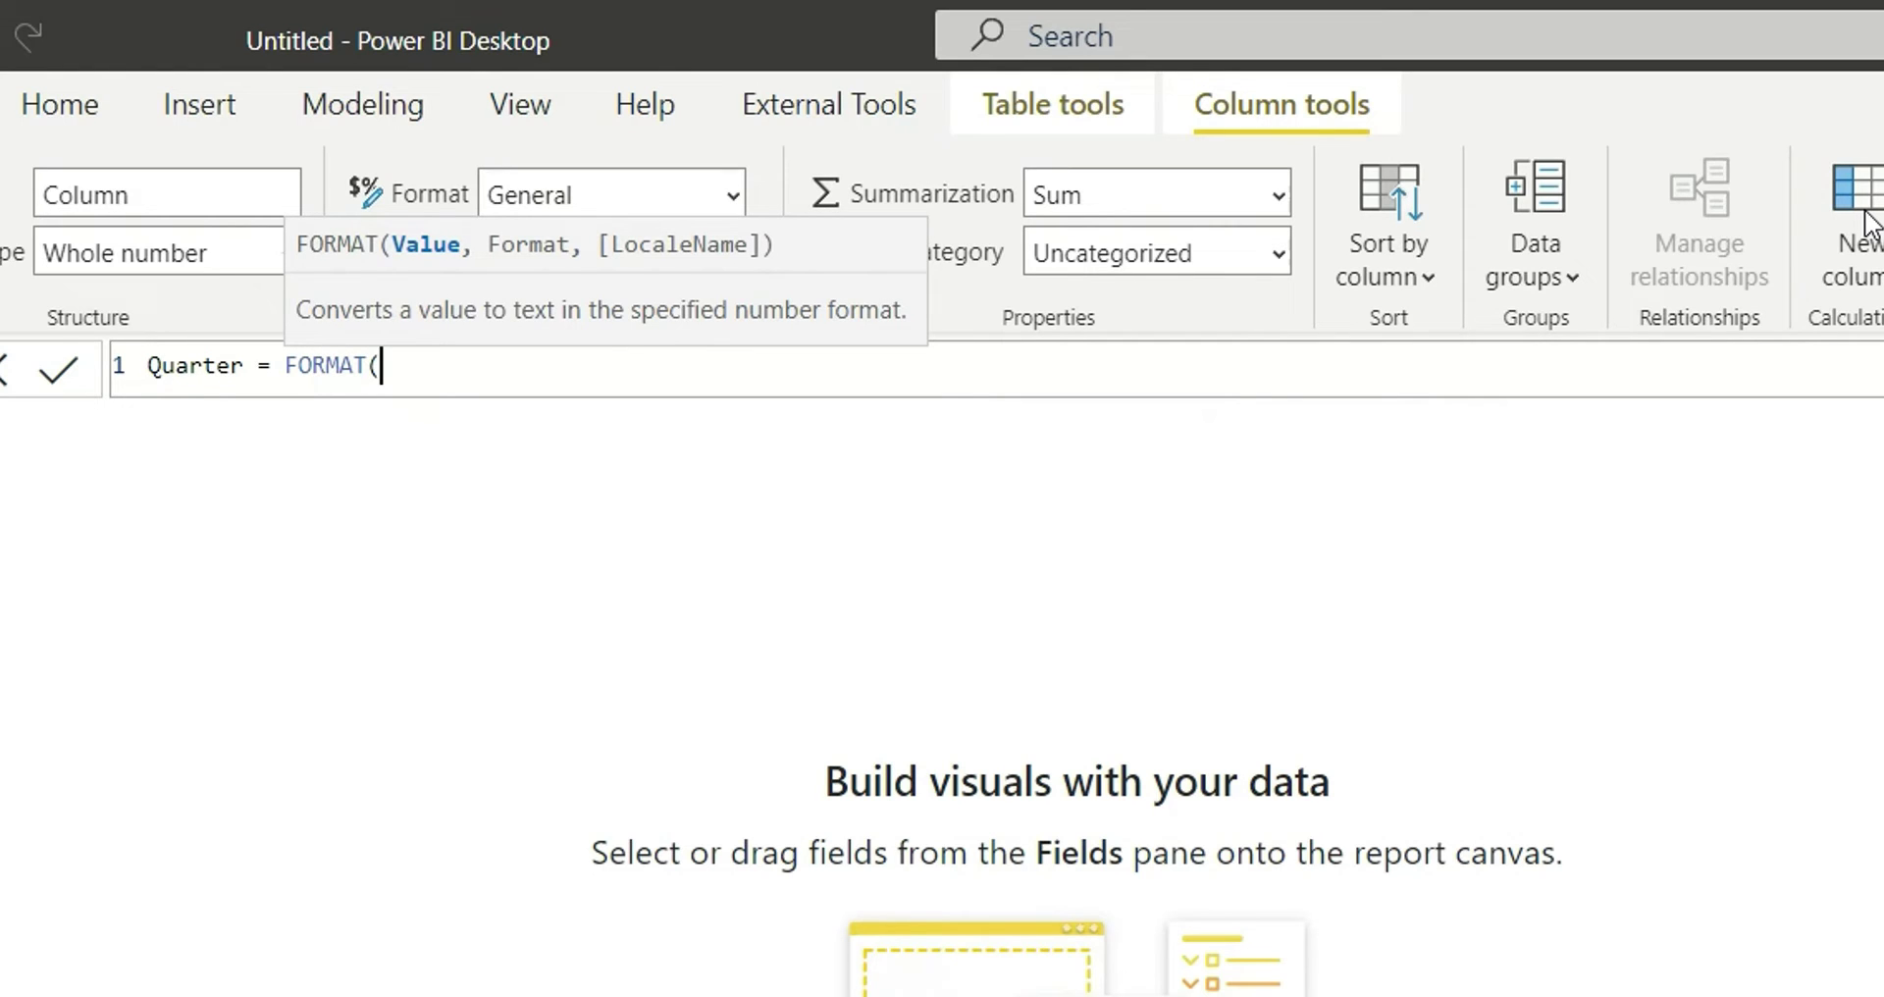
text(date)
key(Tab)
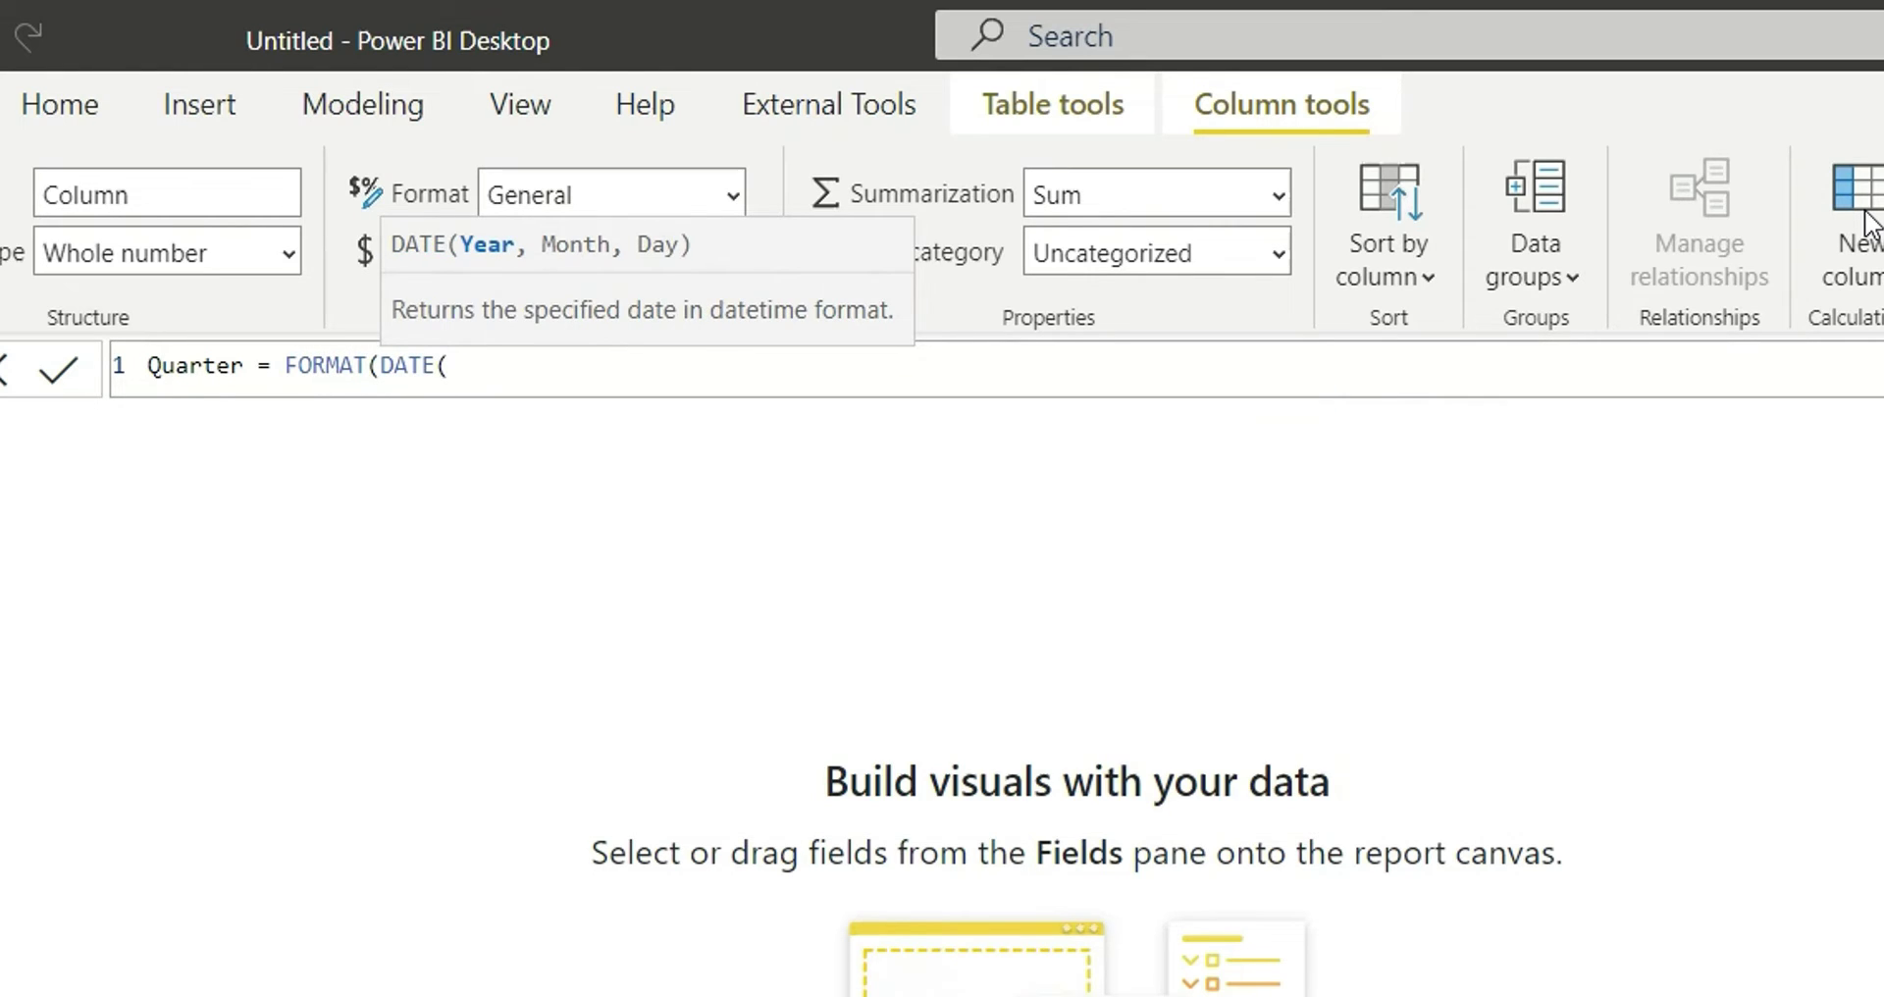
key(BackSpace)
key(BackSpace)
key(BackSpace)
key(BackSpace)
key(BackSpace)
- Complete the formula as FORMAT(financials[Date], "\QQ") and commit the Quarter column
text(Da)
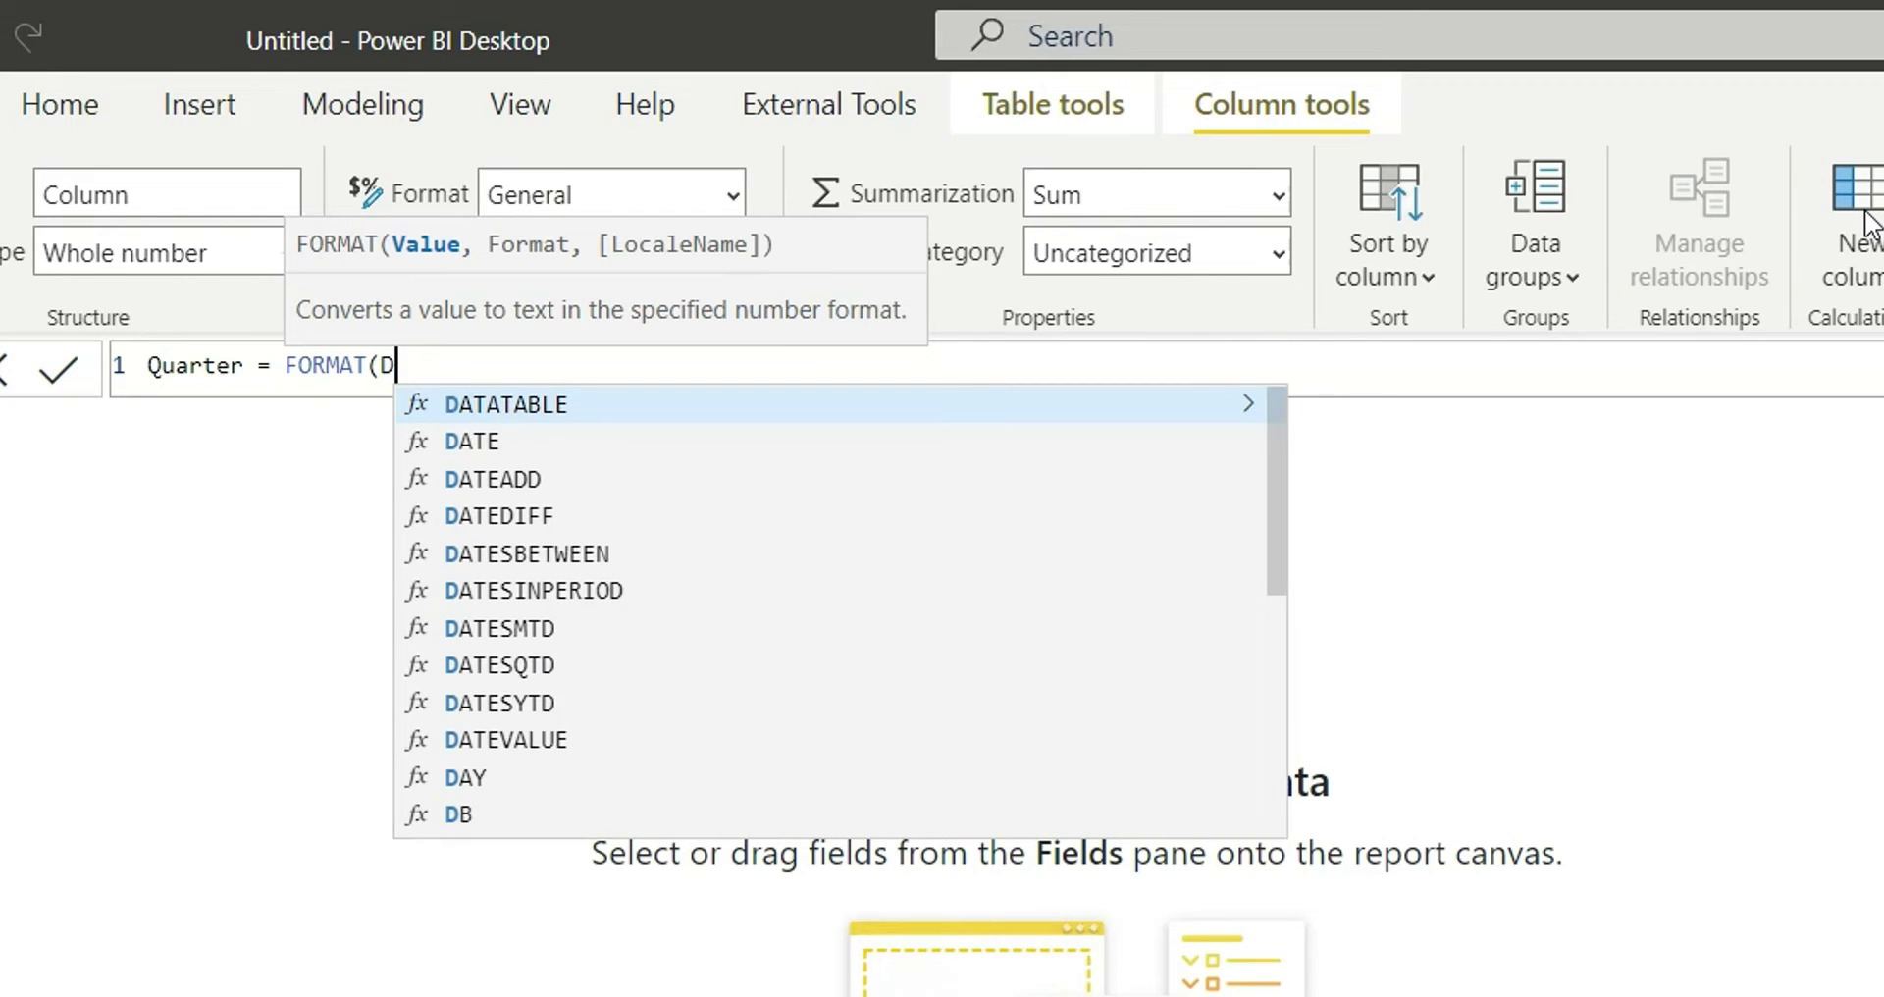
key(Up)
key(Up)
key(Up)
key(Up)
key(Up)
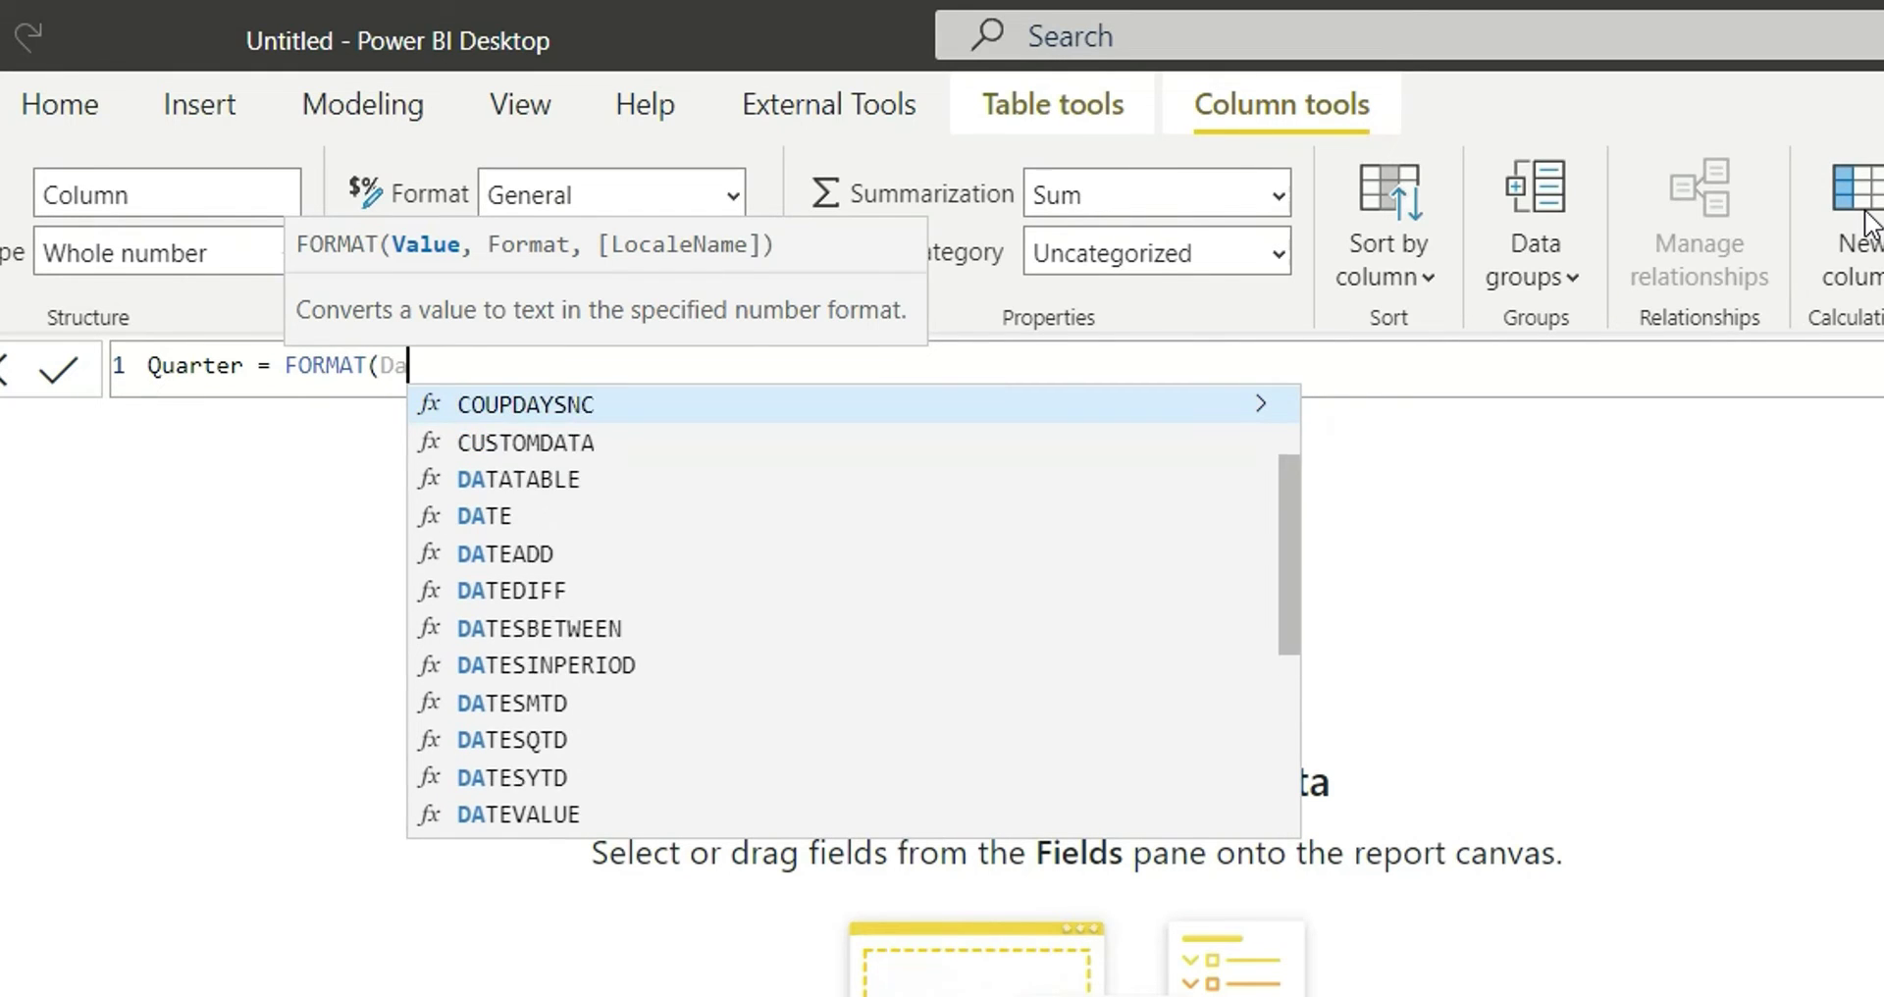
key(Up)
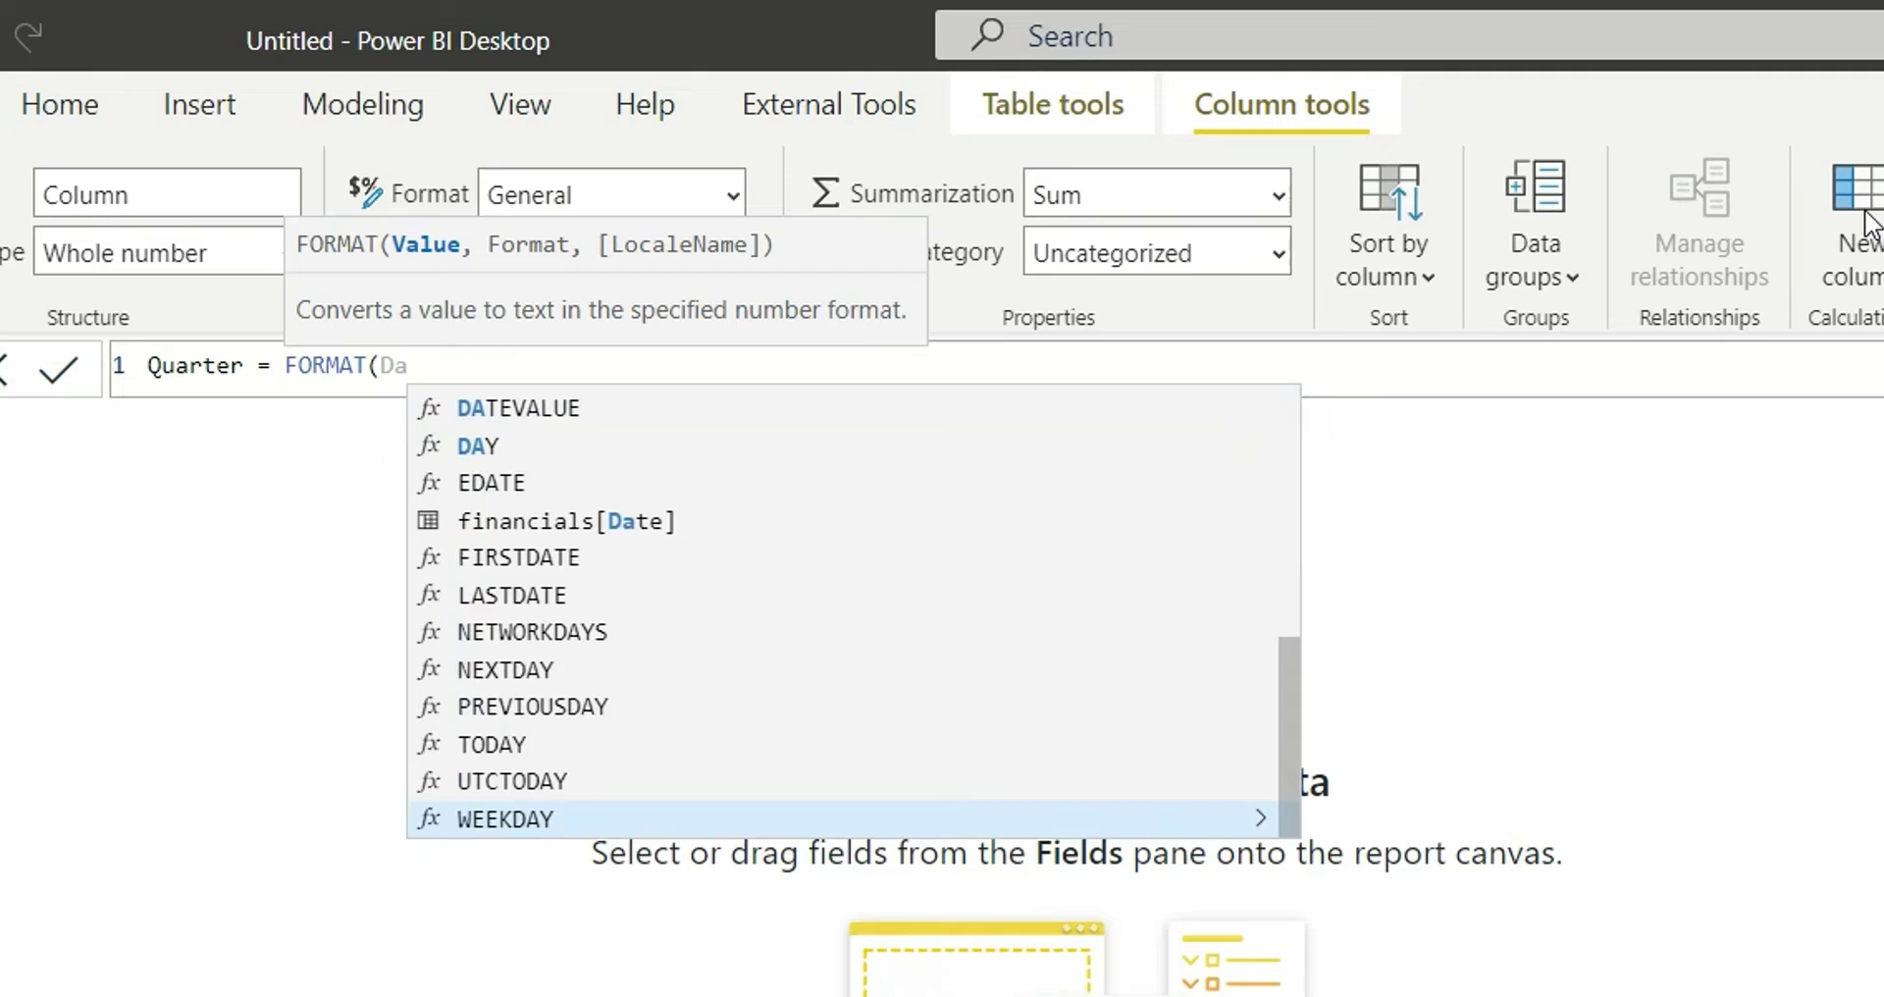
key(Down)
key(Up)
key(Up)
key(Up)
key(Up)
key(Up)
key(Up)
key(Up)
key(Up)
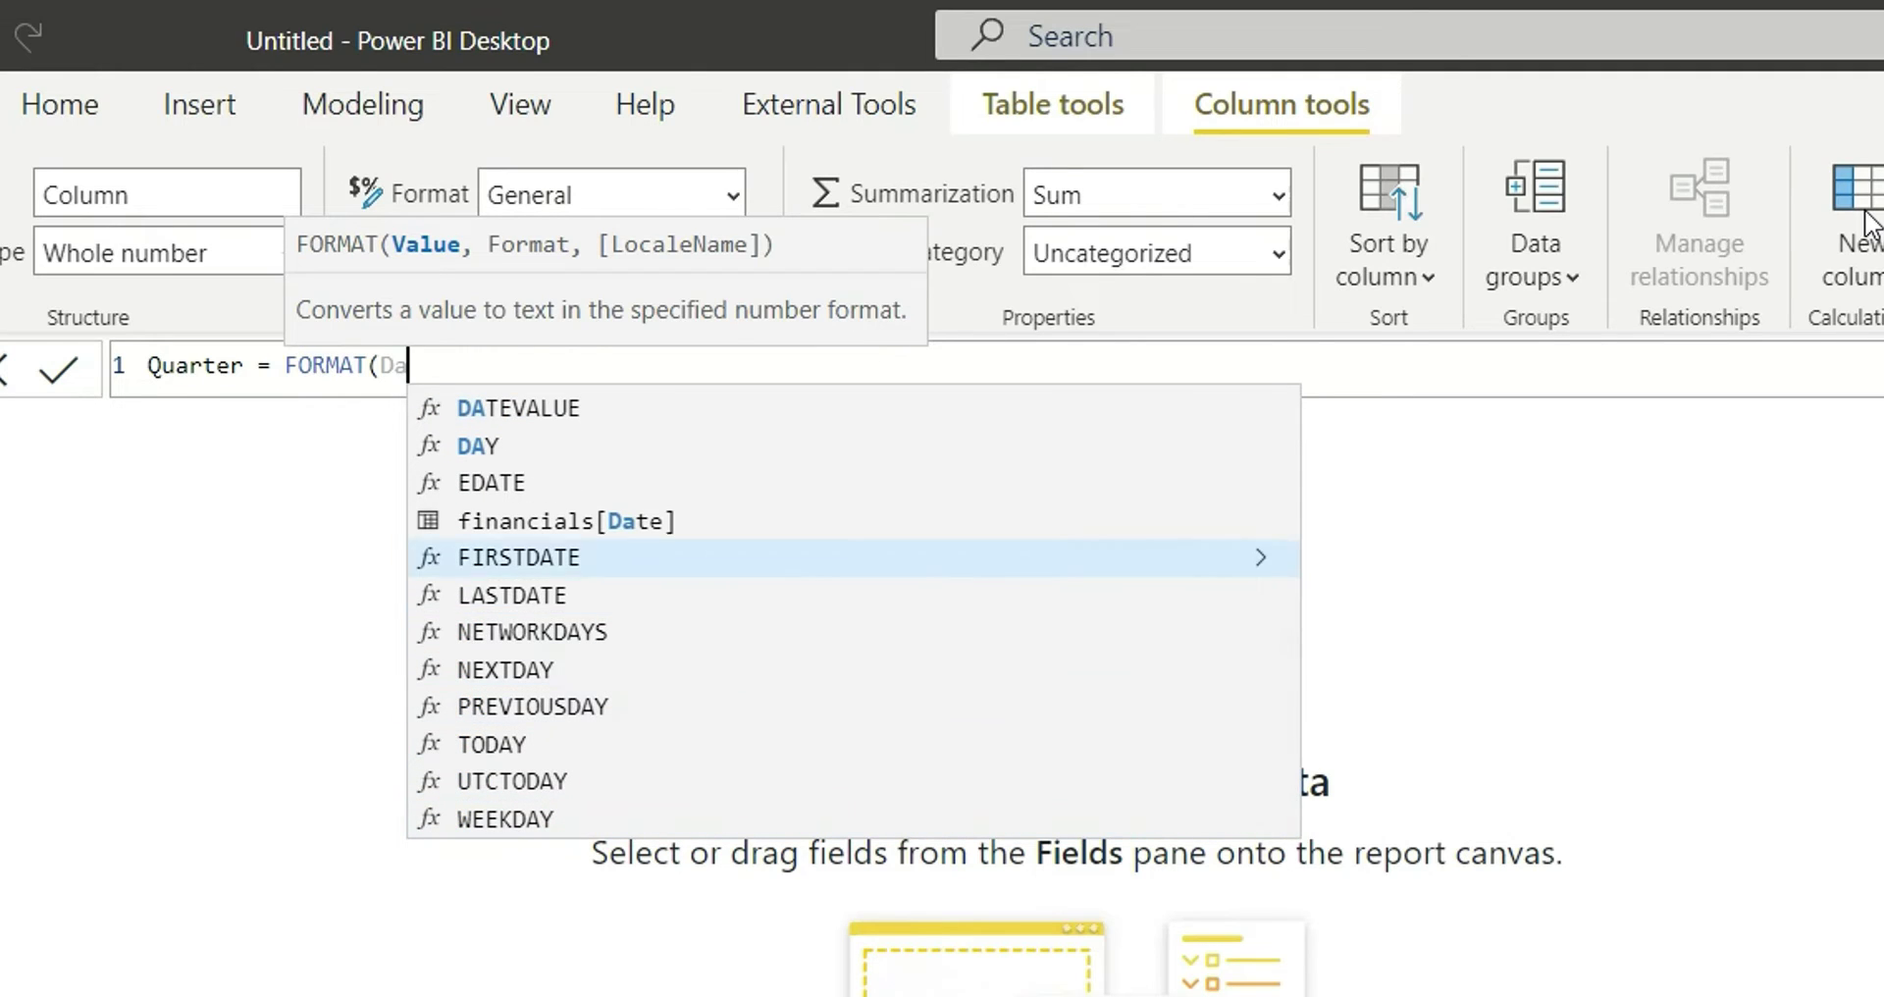
key(Up)
key(Tab)
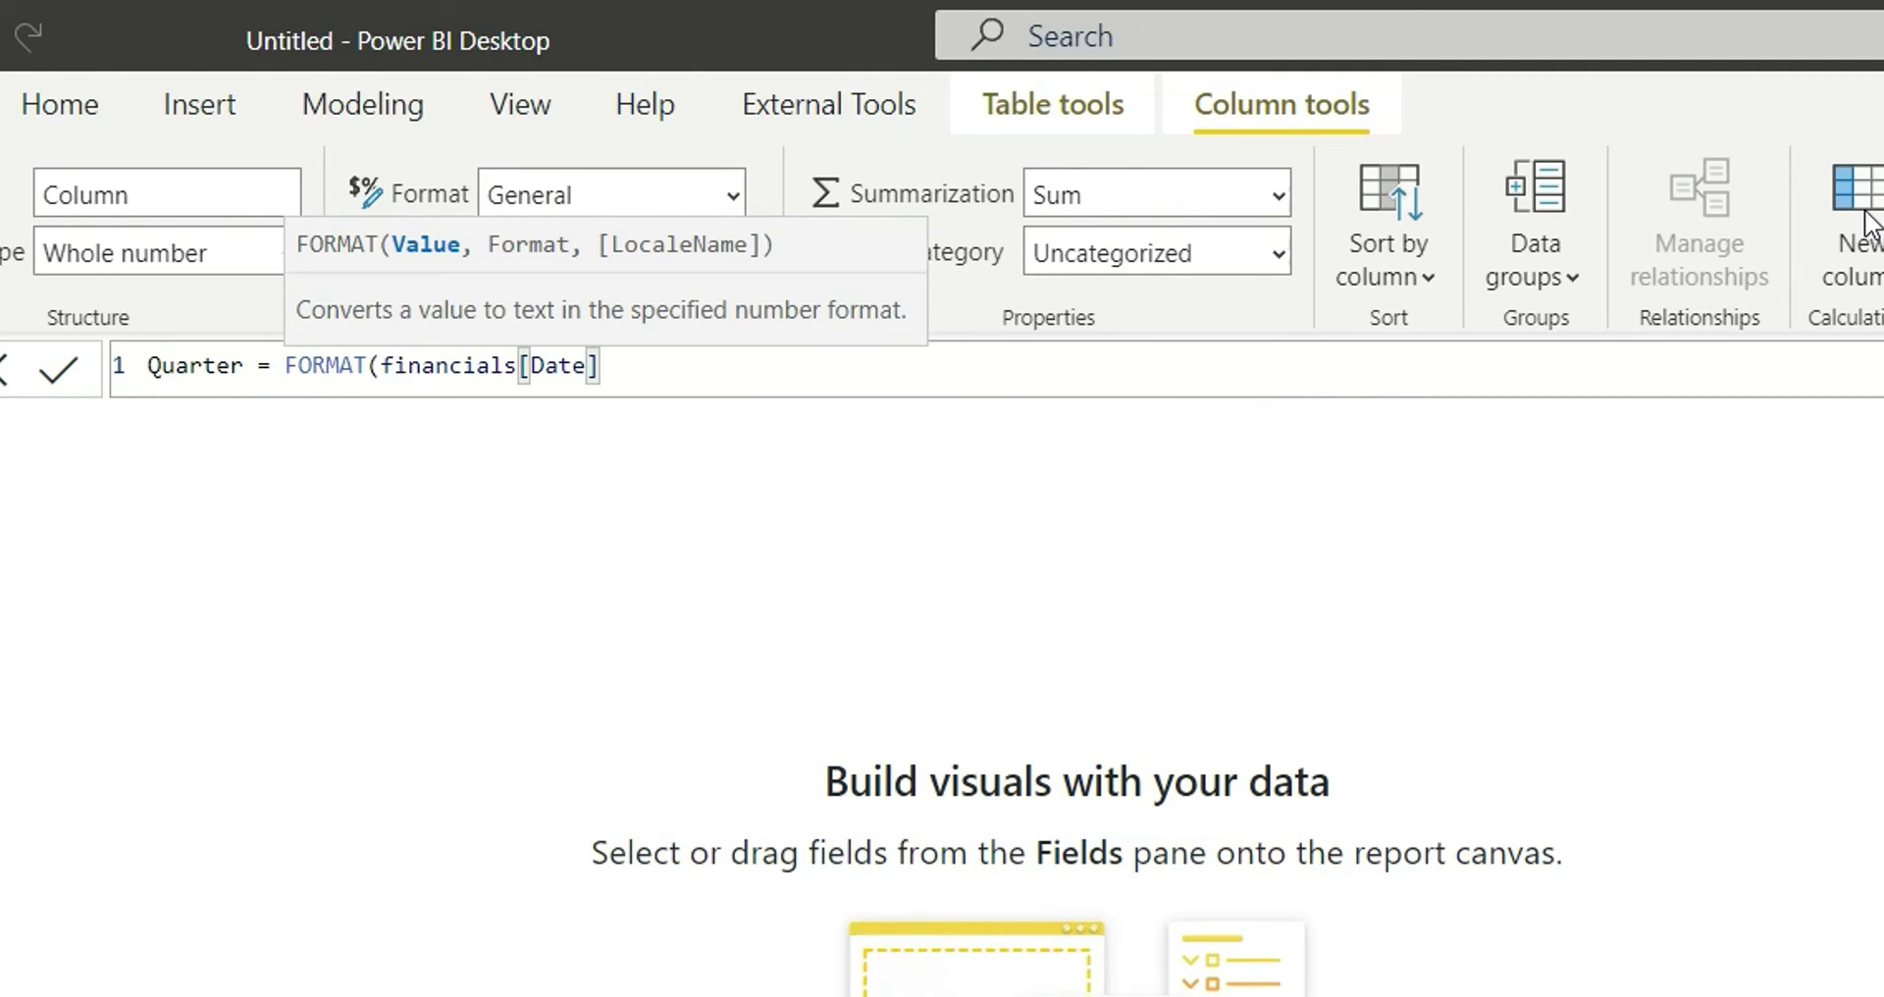
text(, )
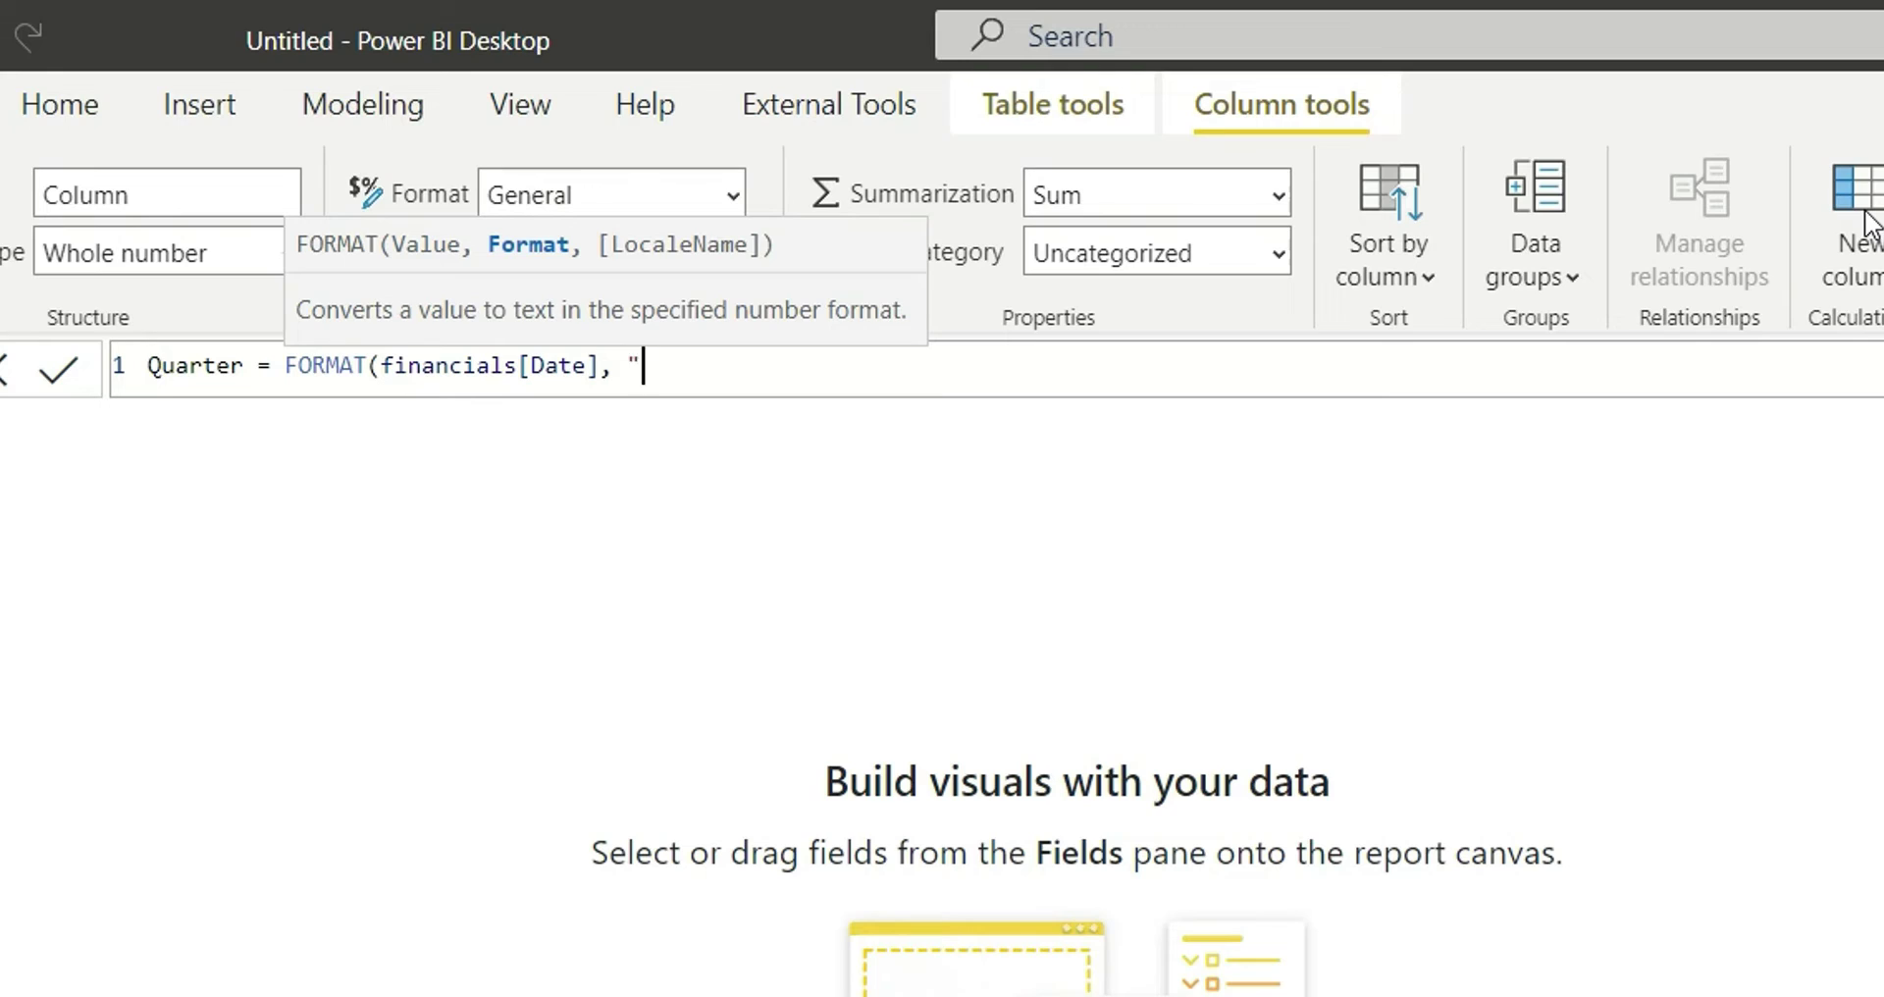
text("\QQ"))
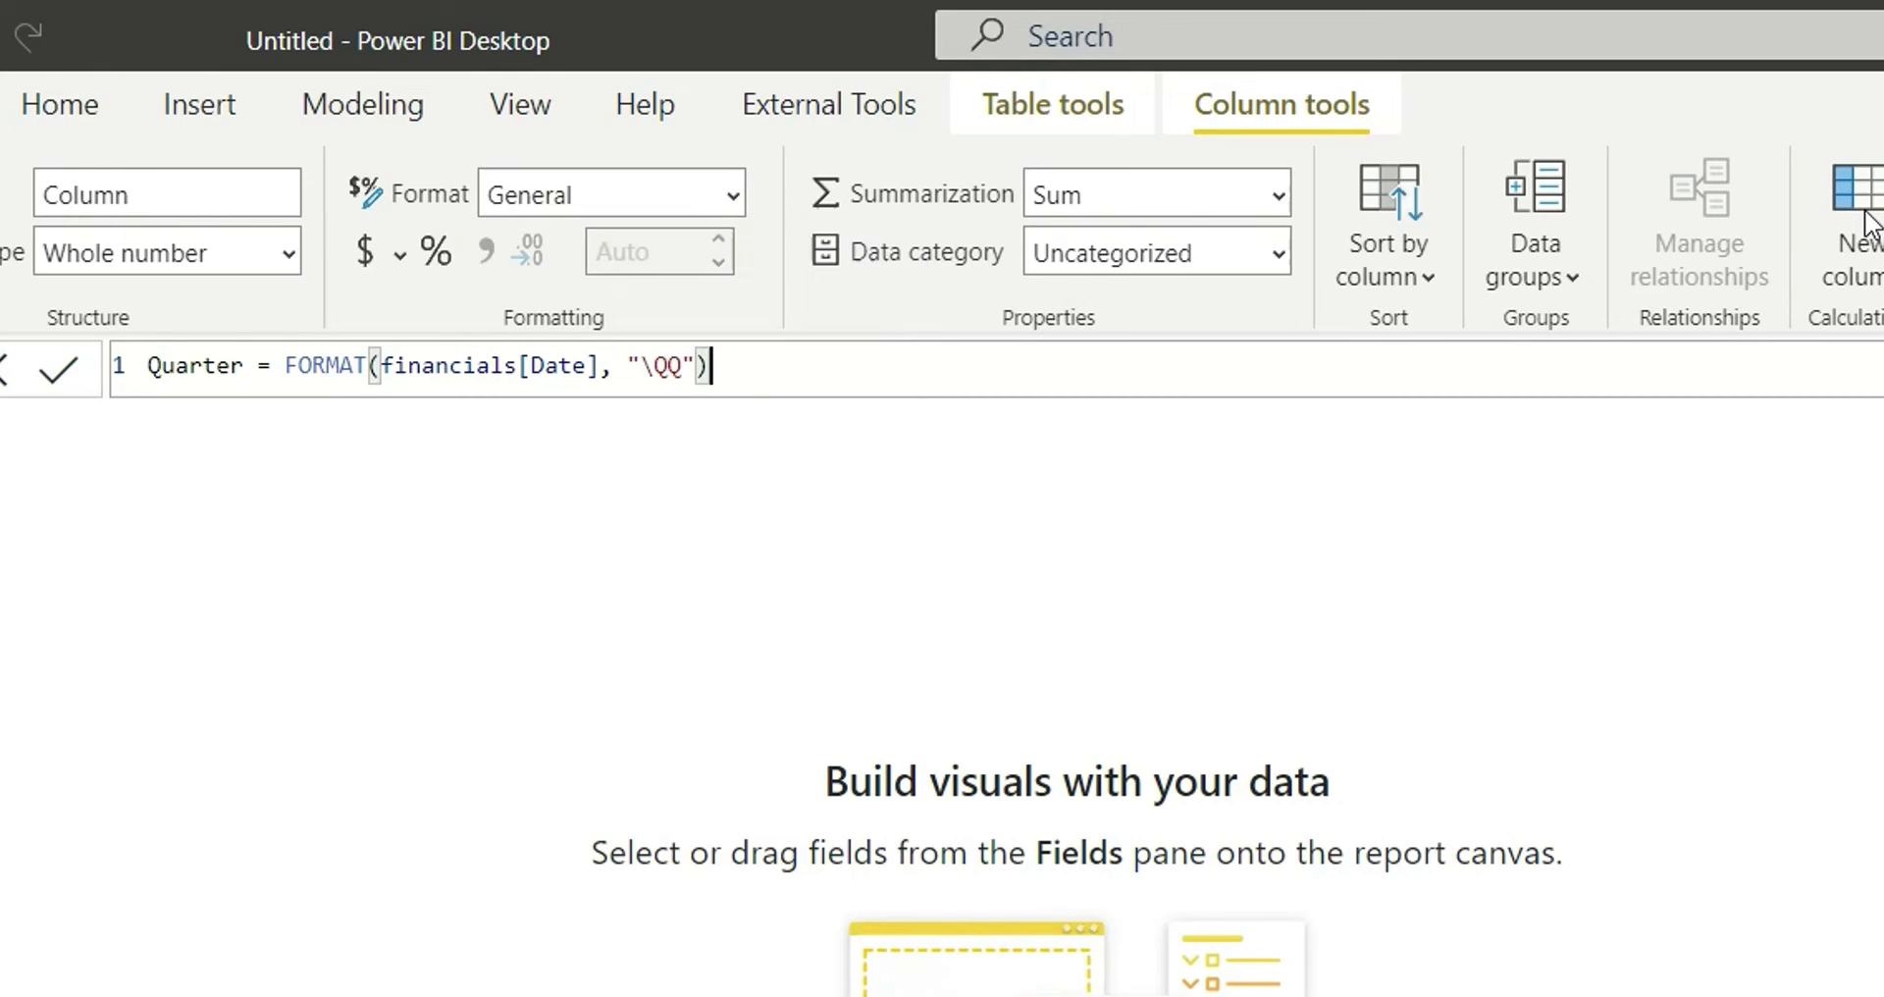
key(Return)
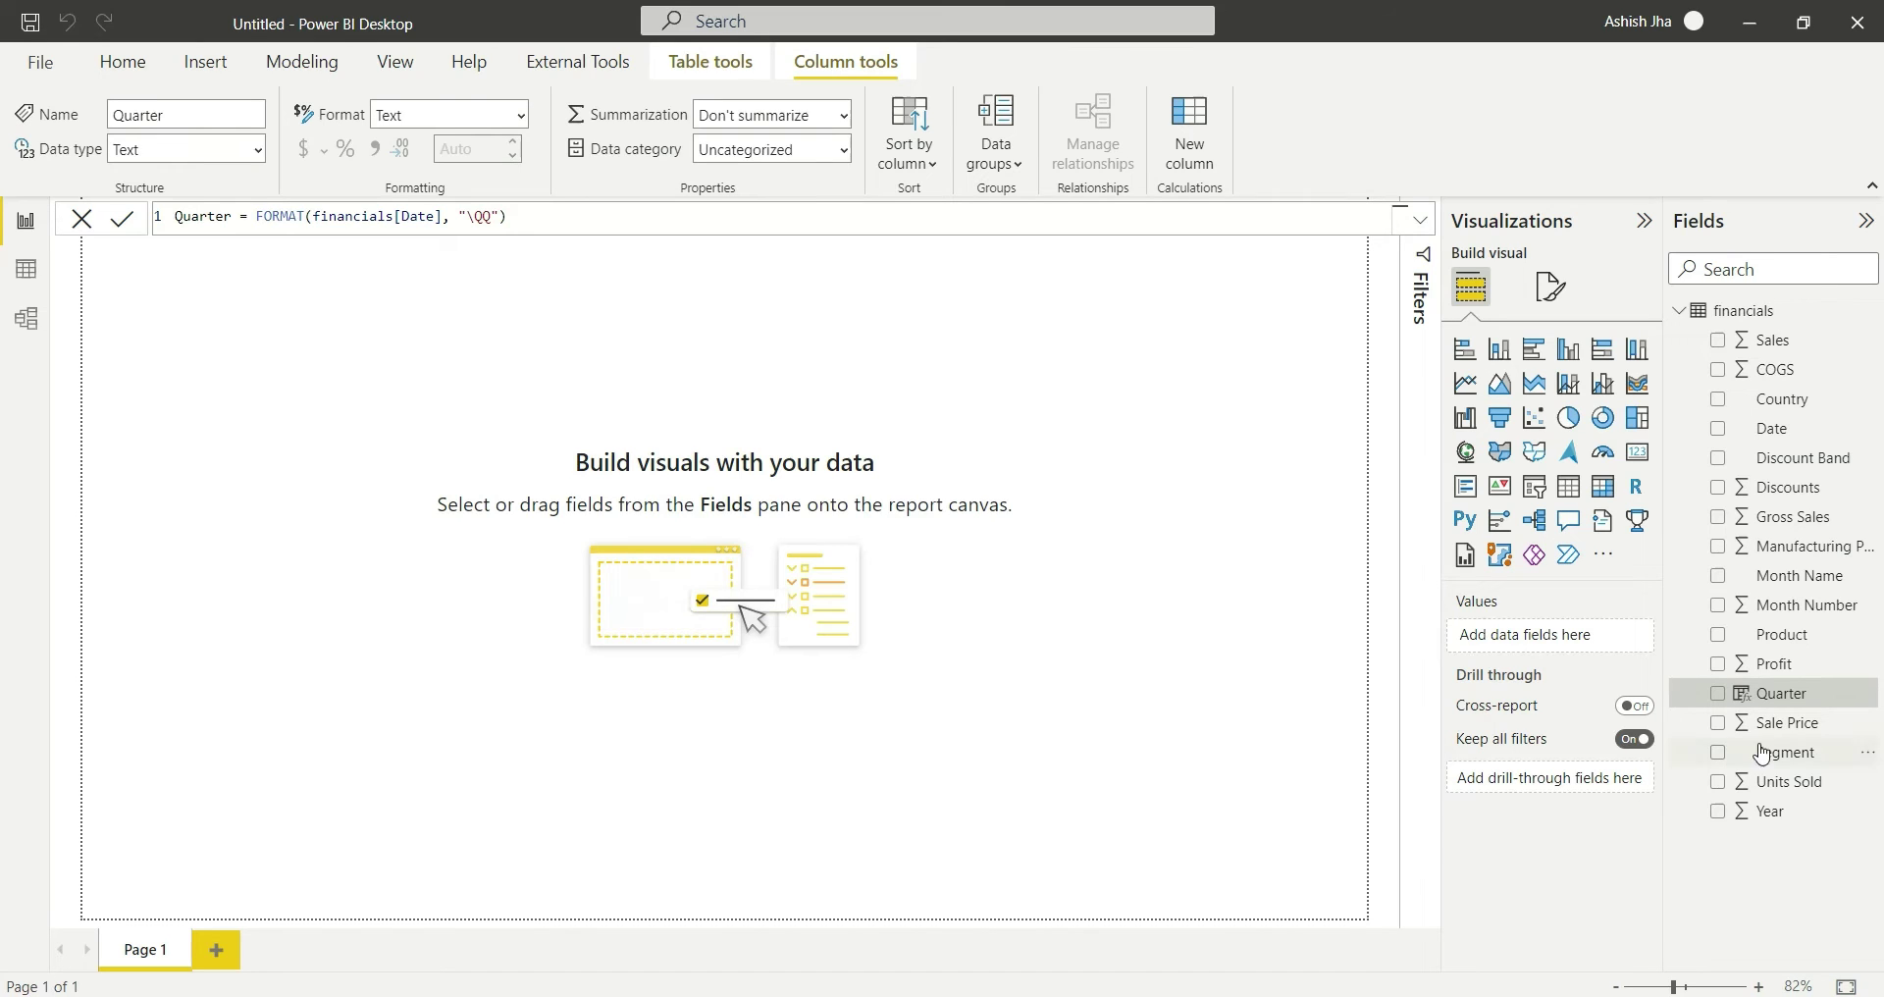
- Create a hierarchy from the Year field and rename it Date Hierarchy
click(1783, 814)
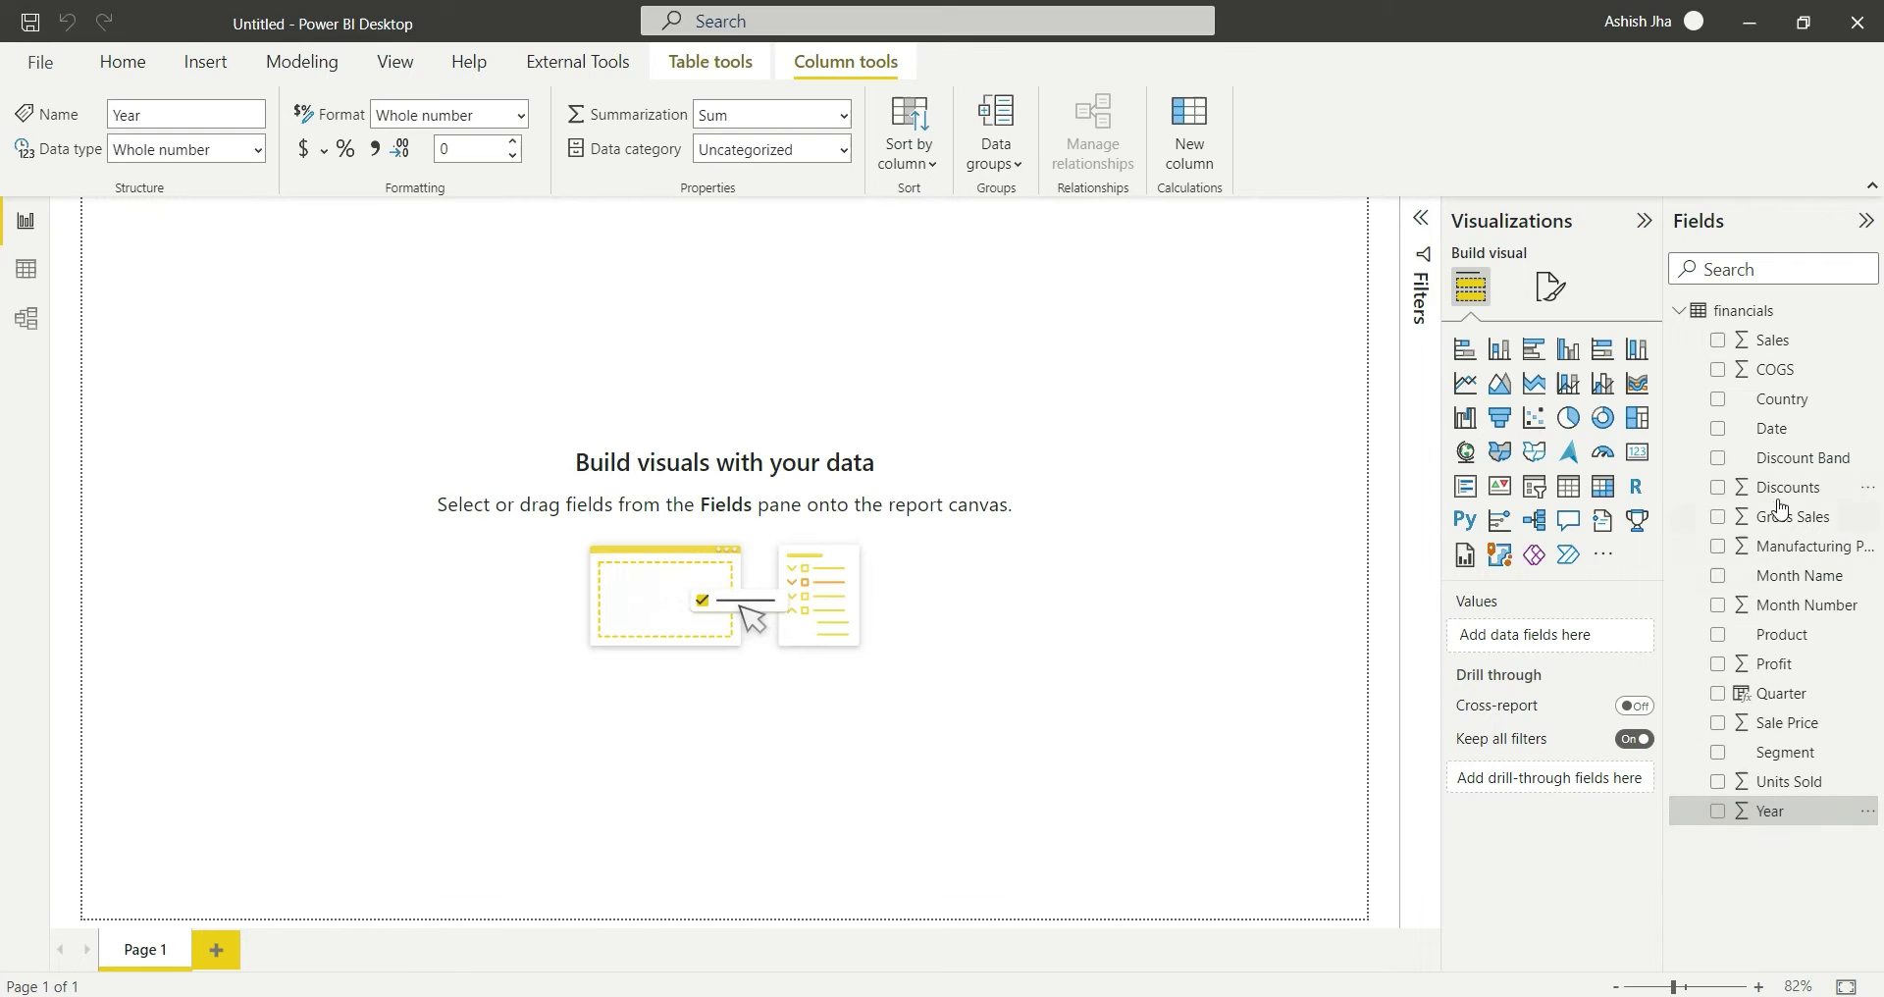
right_click(1774, 822)
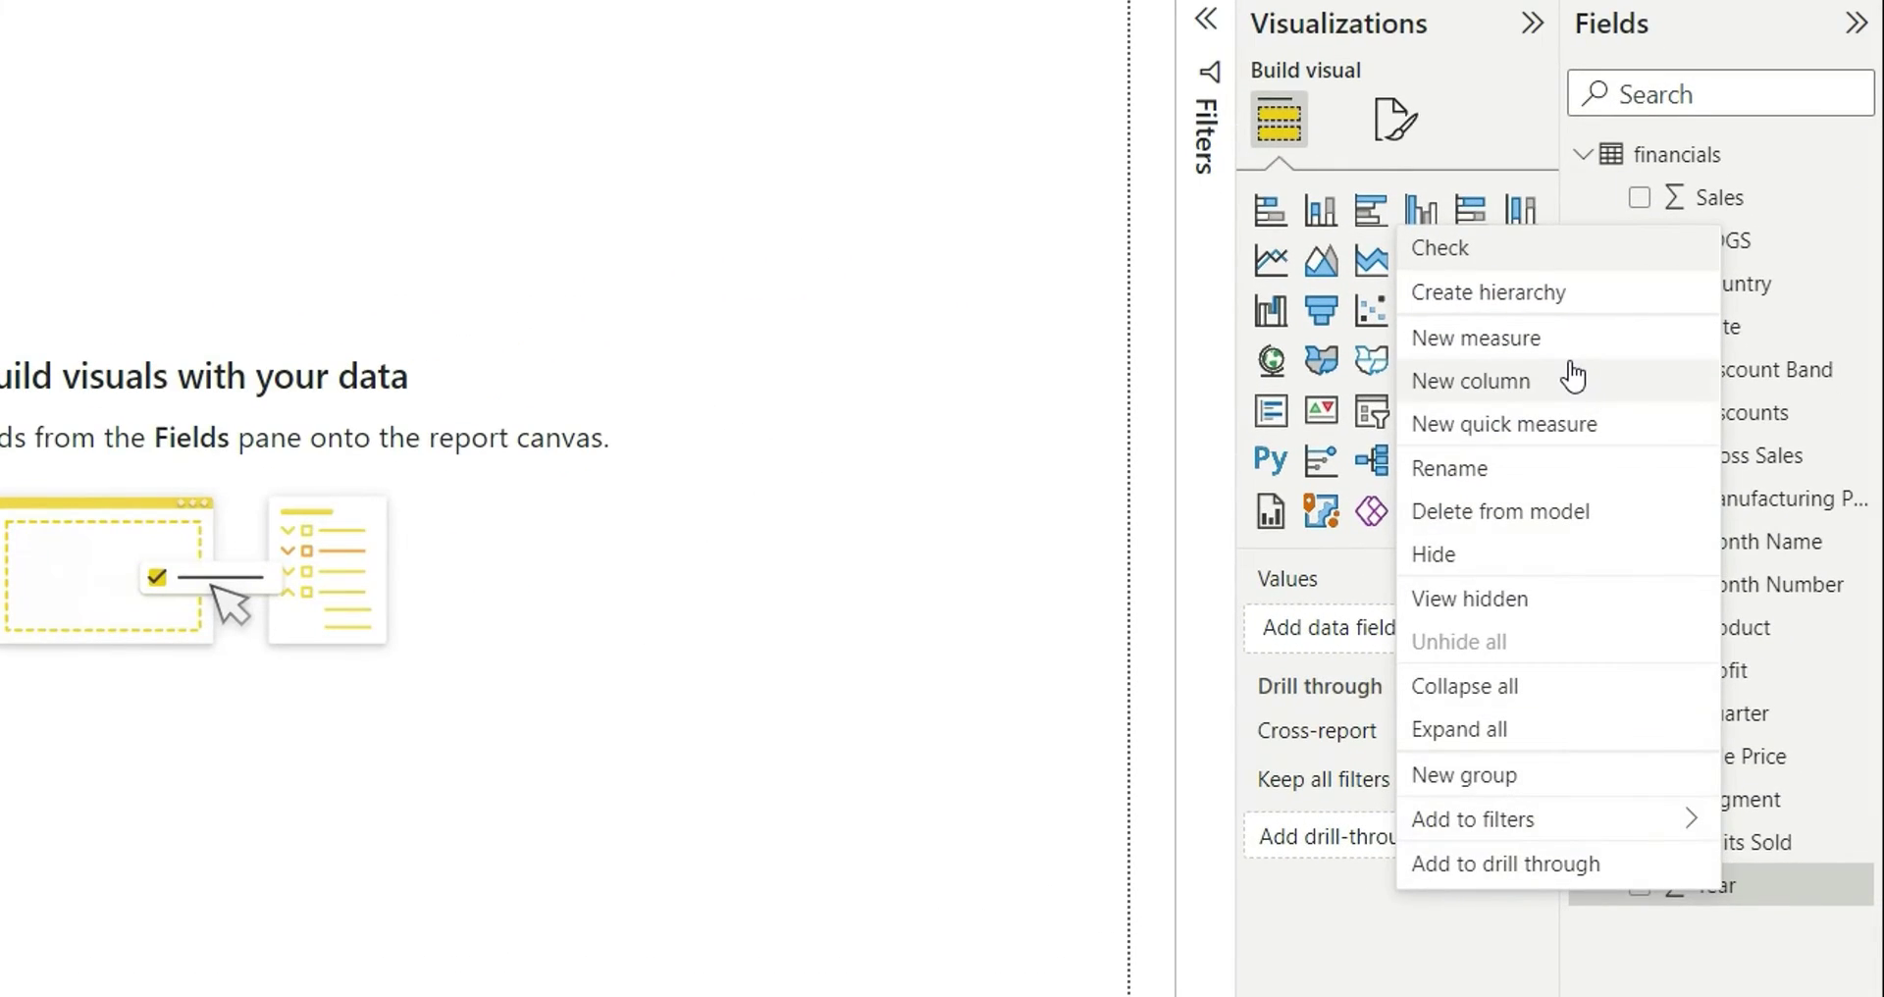
click(1643, 310)
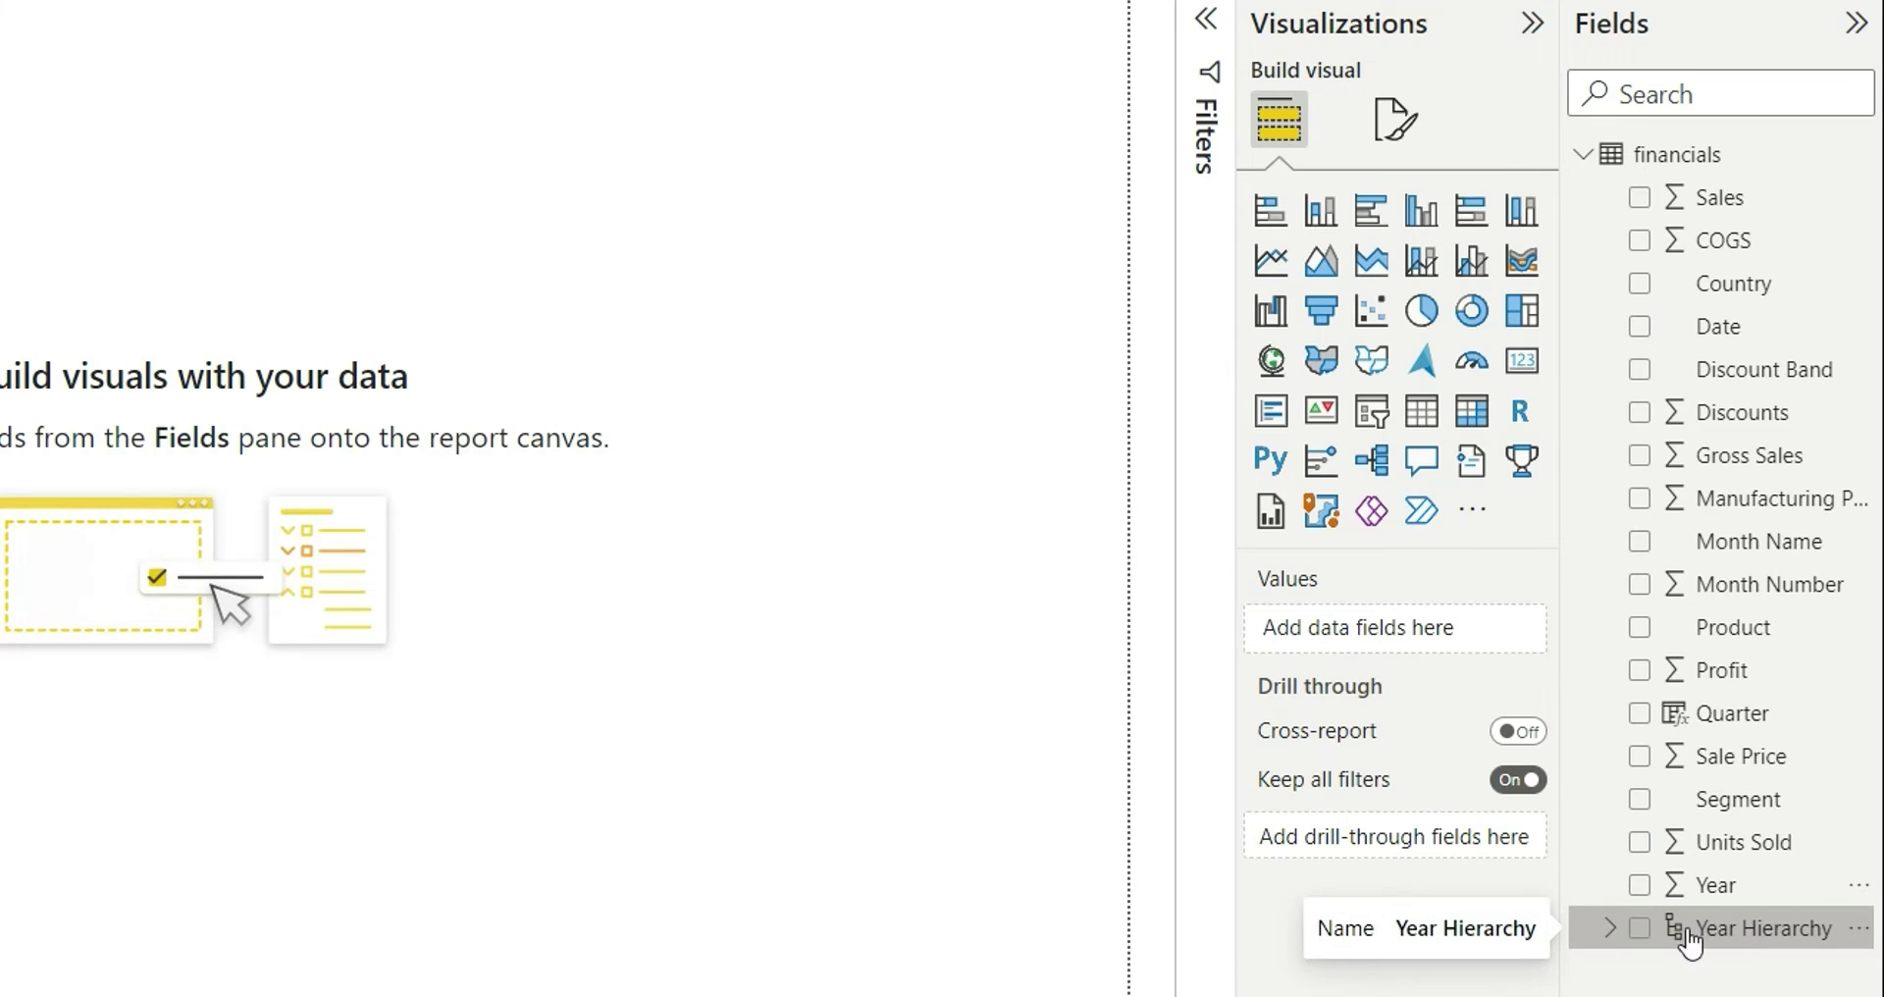
click(1609, 929)
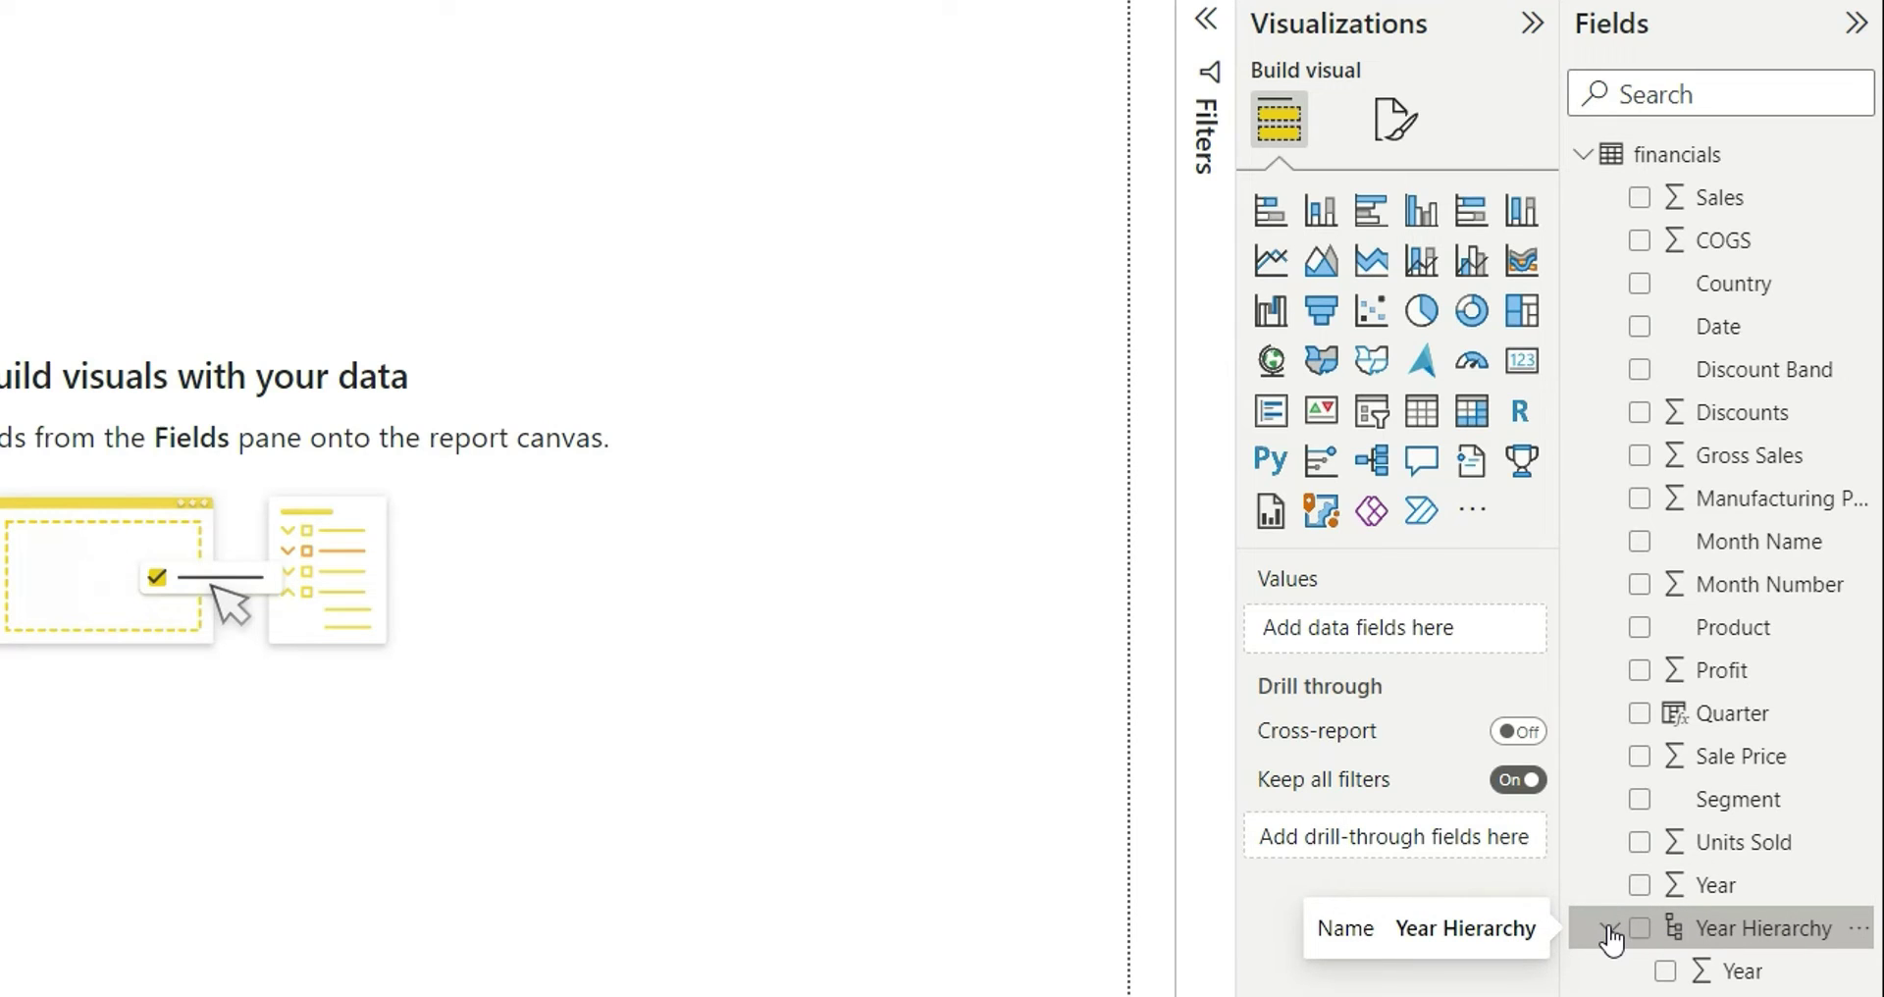
double_click(1735, 932)
drag(1735, 932, 1690, 934)
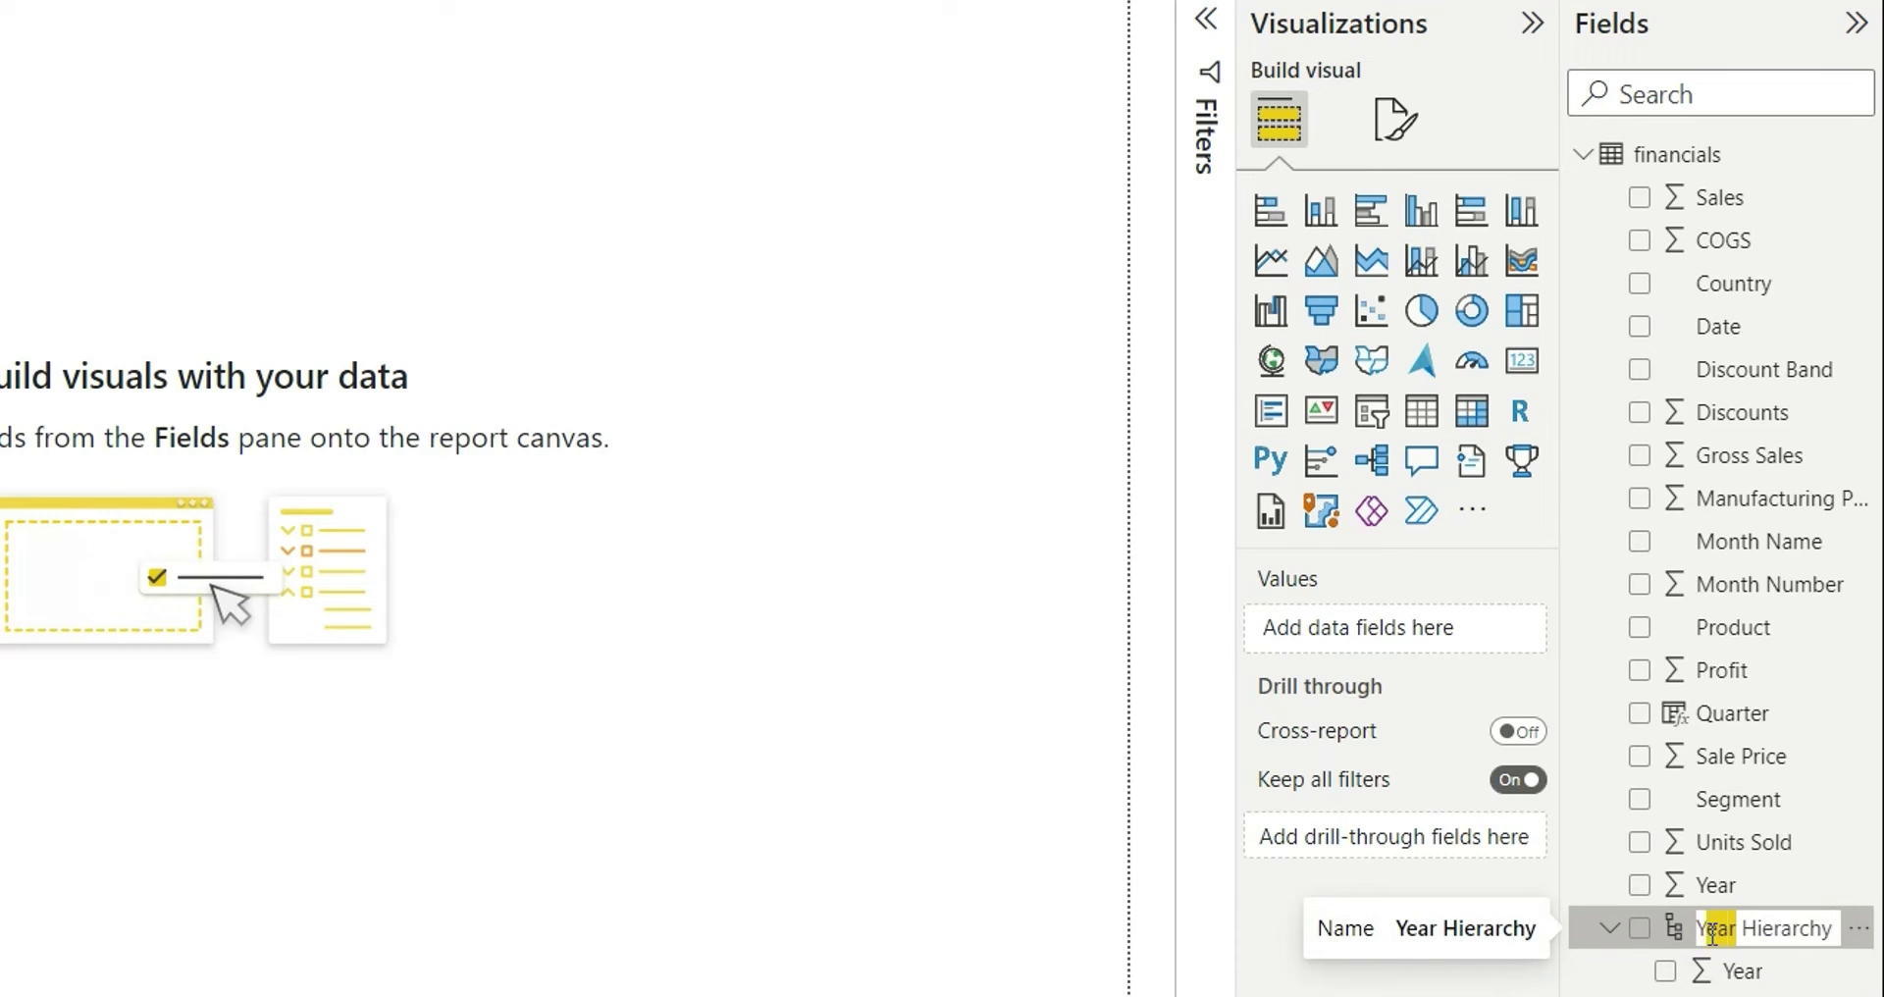
text(Date)
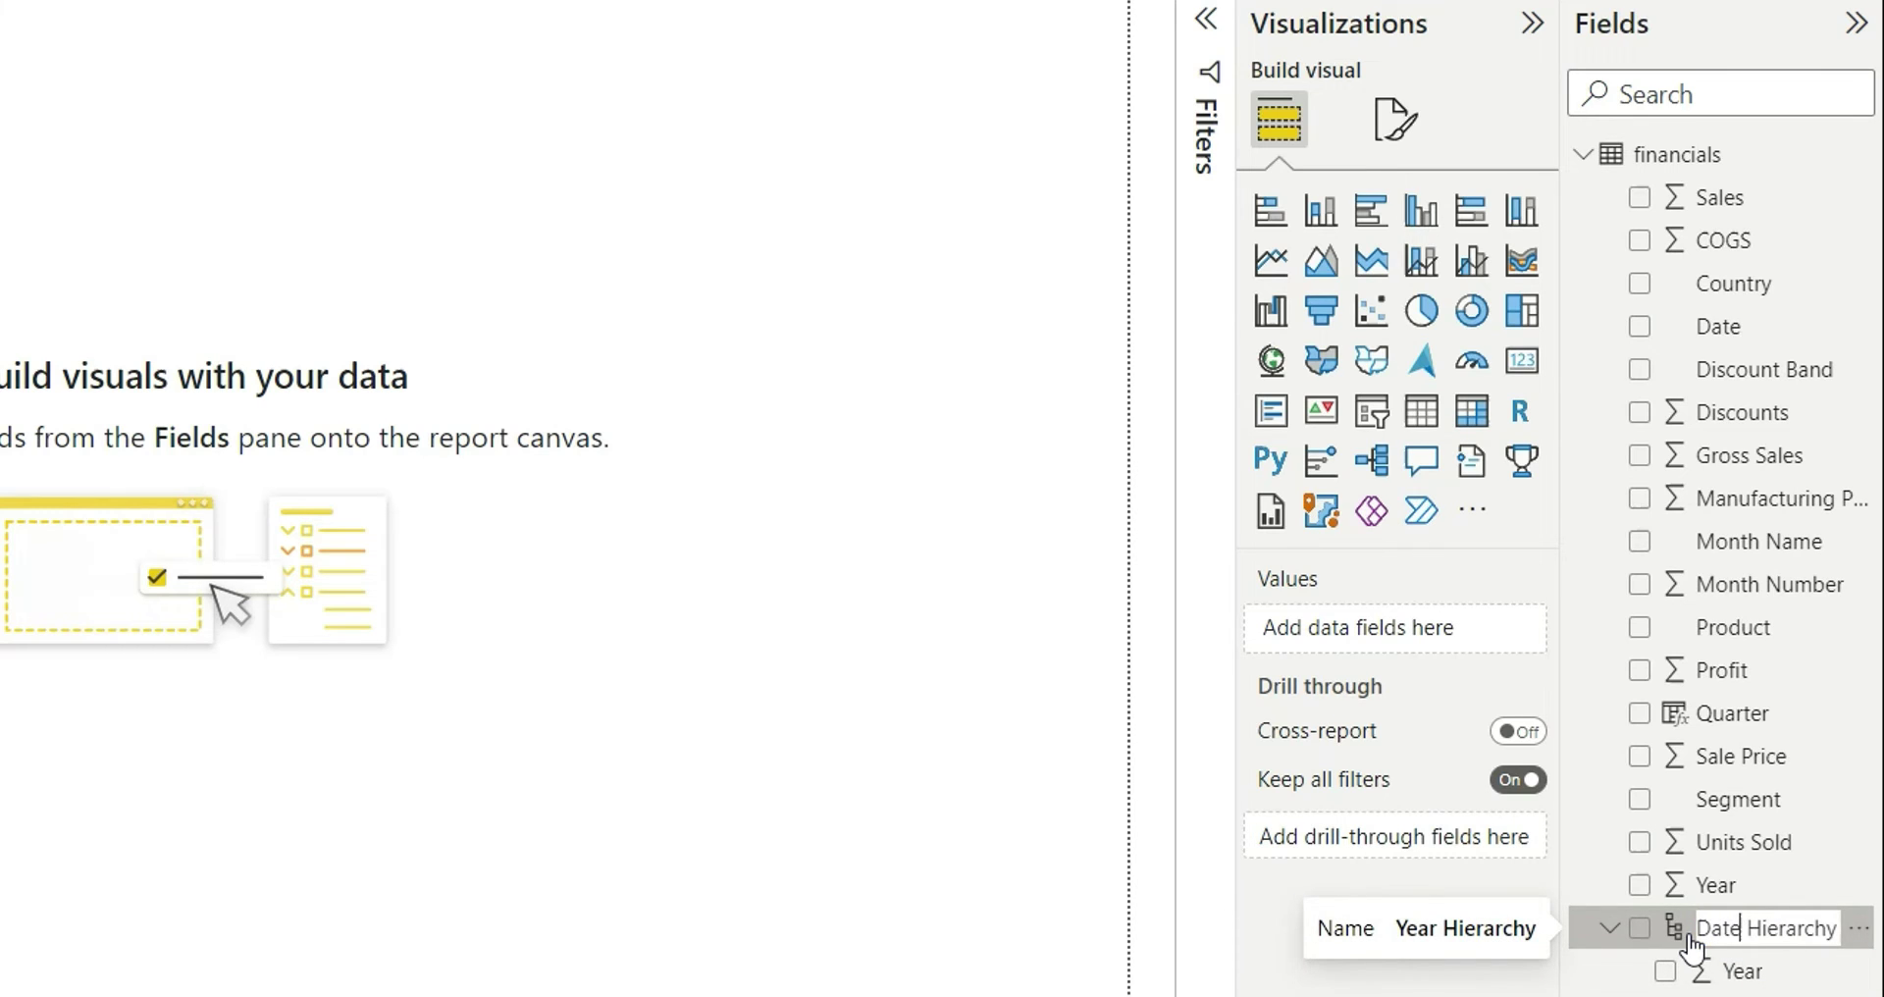
key(Return)
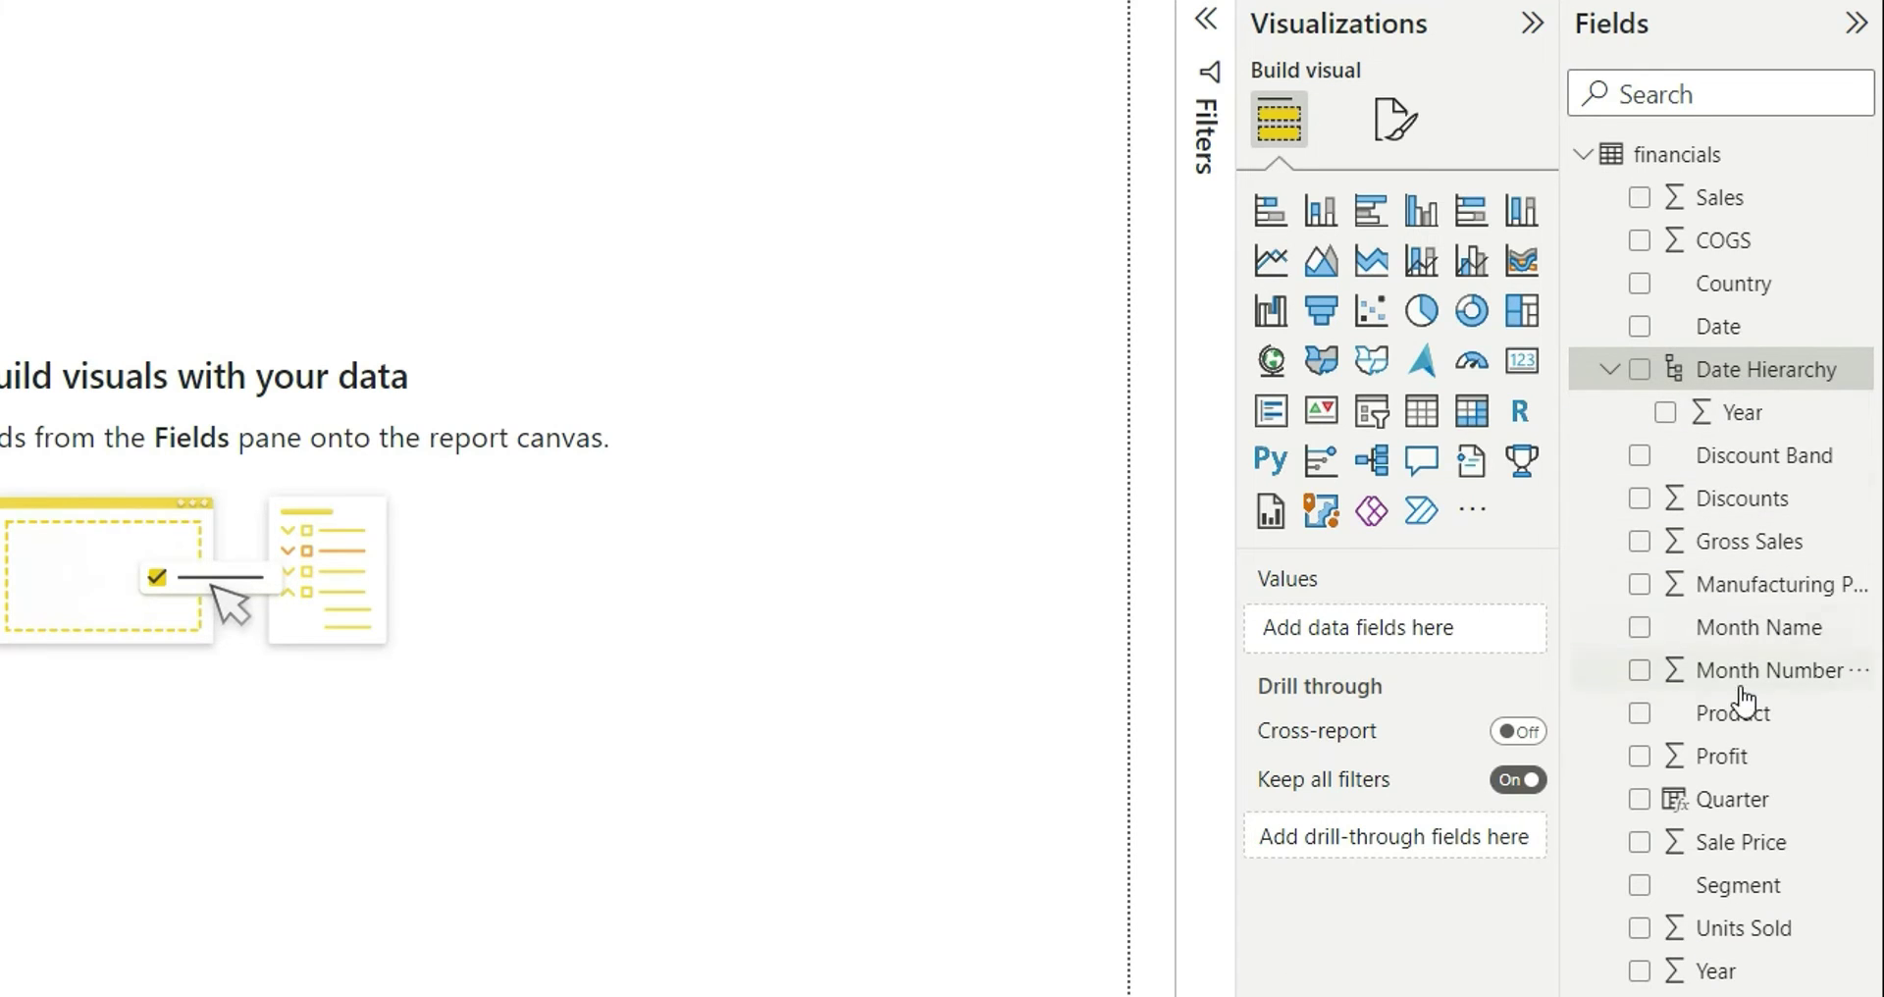
- Add Quarter and Month Name to Date Hierarchy under Year, then collapse the hierarchy
click(1771, 803)
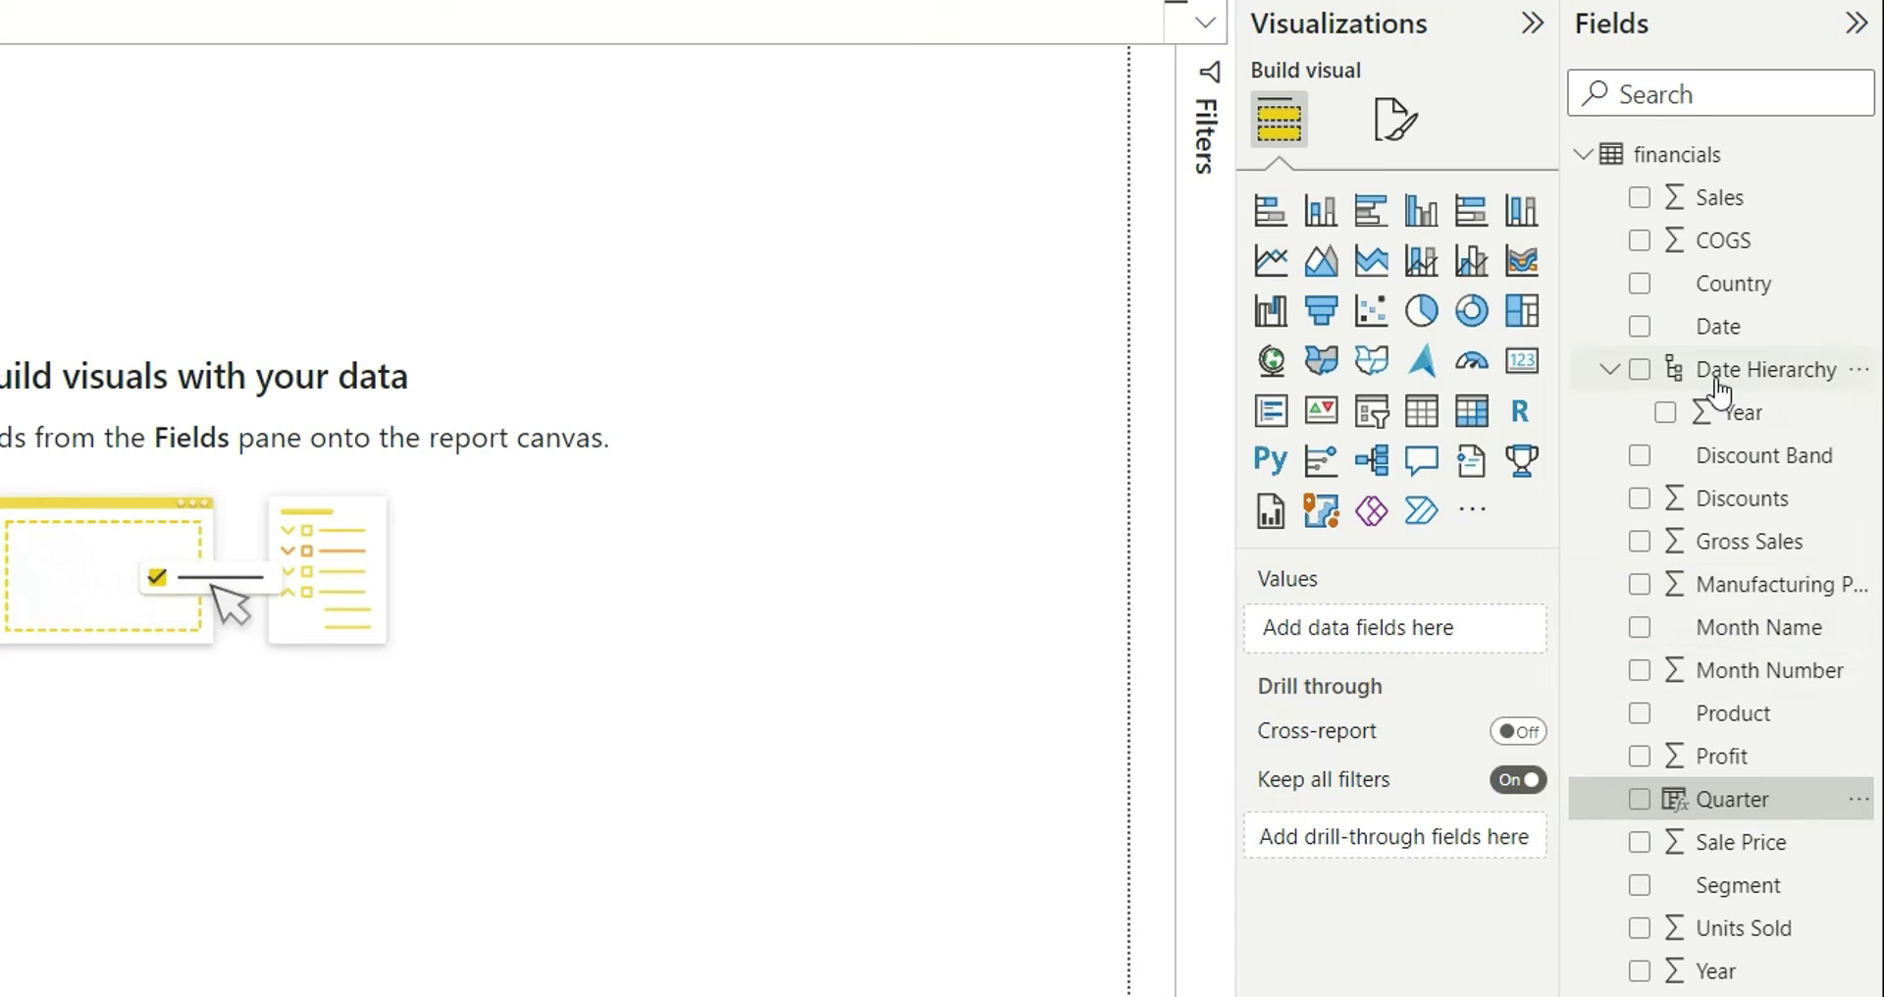
right_click(1730, 800)
mouse_move(1592, 197)
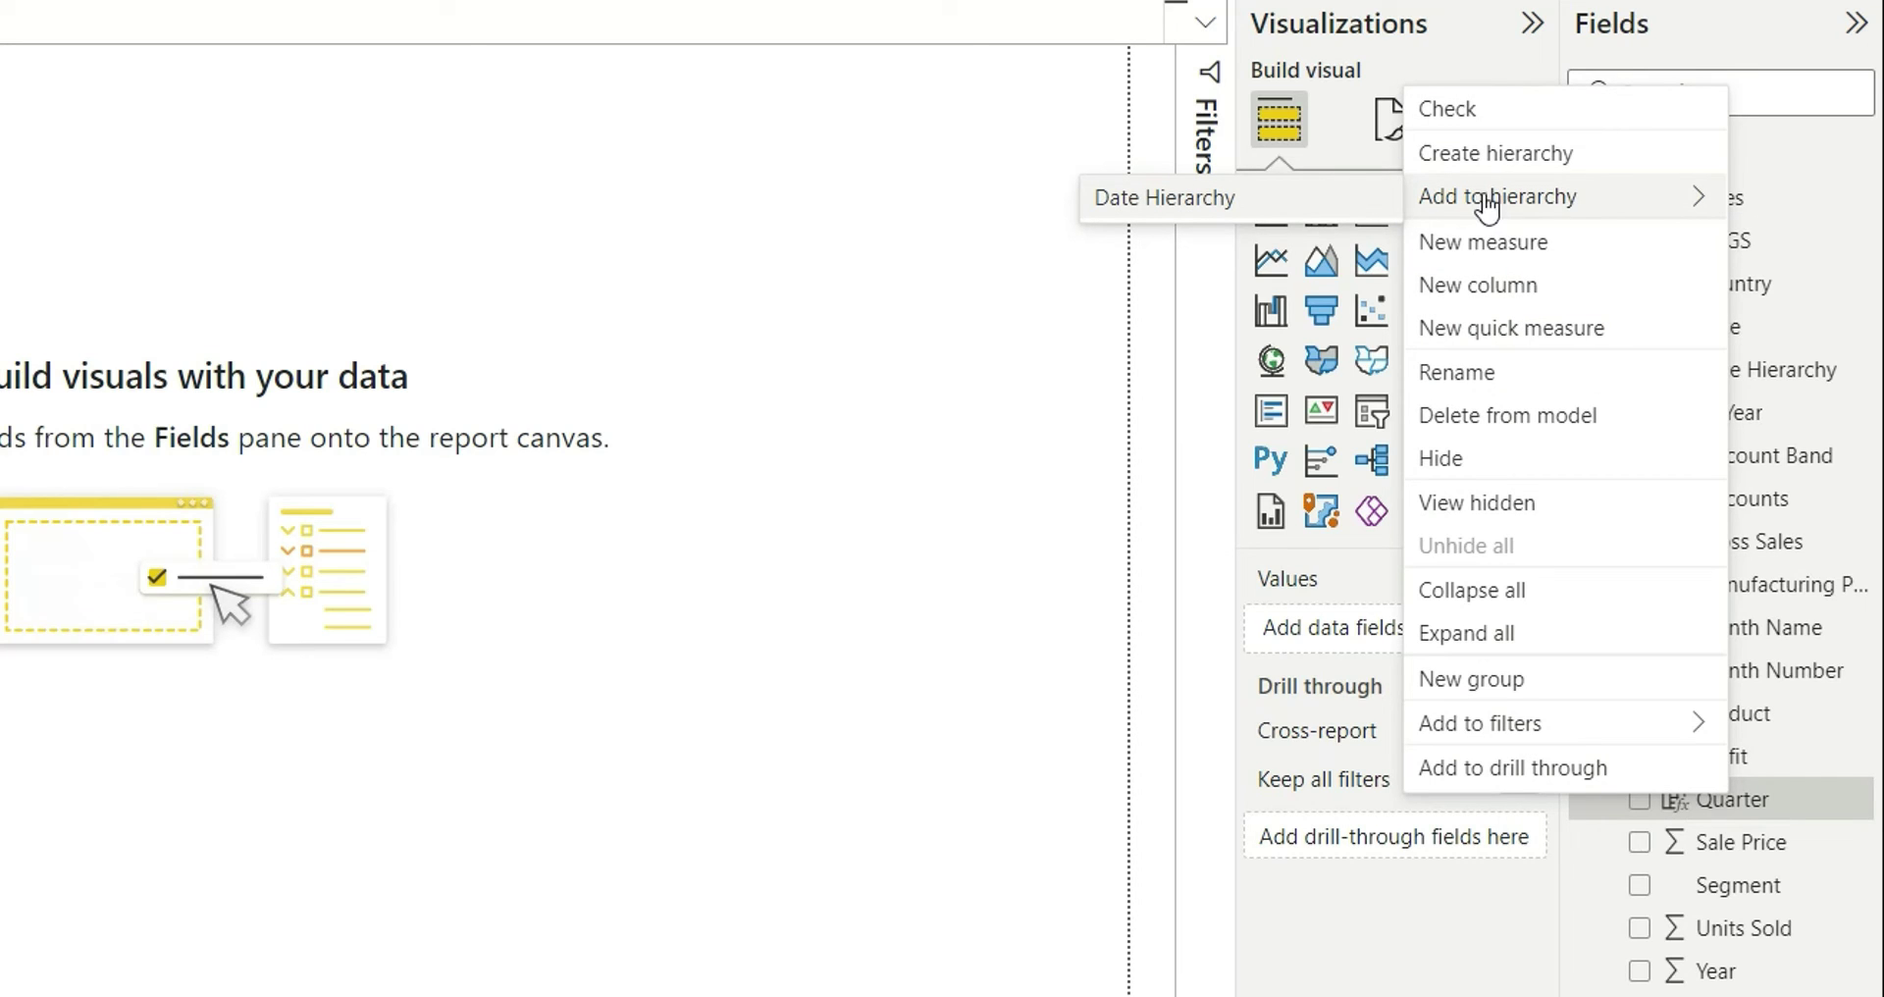
click(1195, 205)
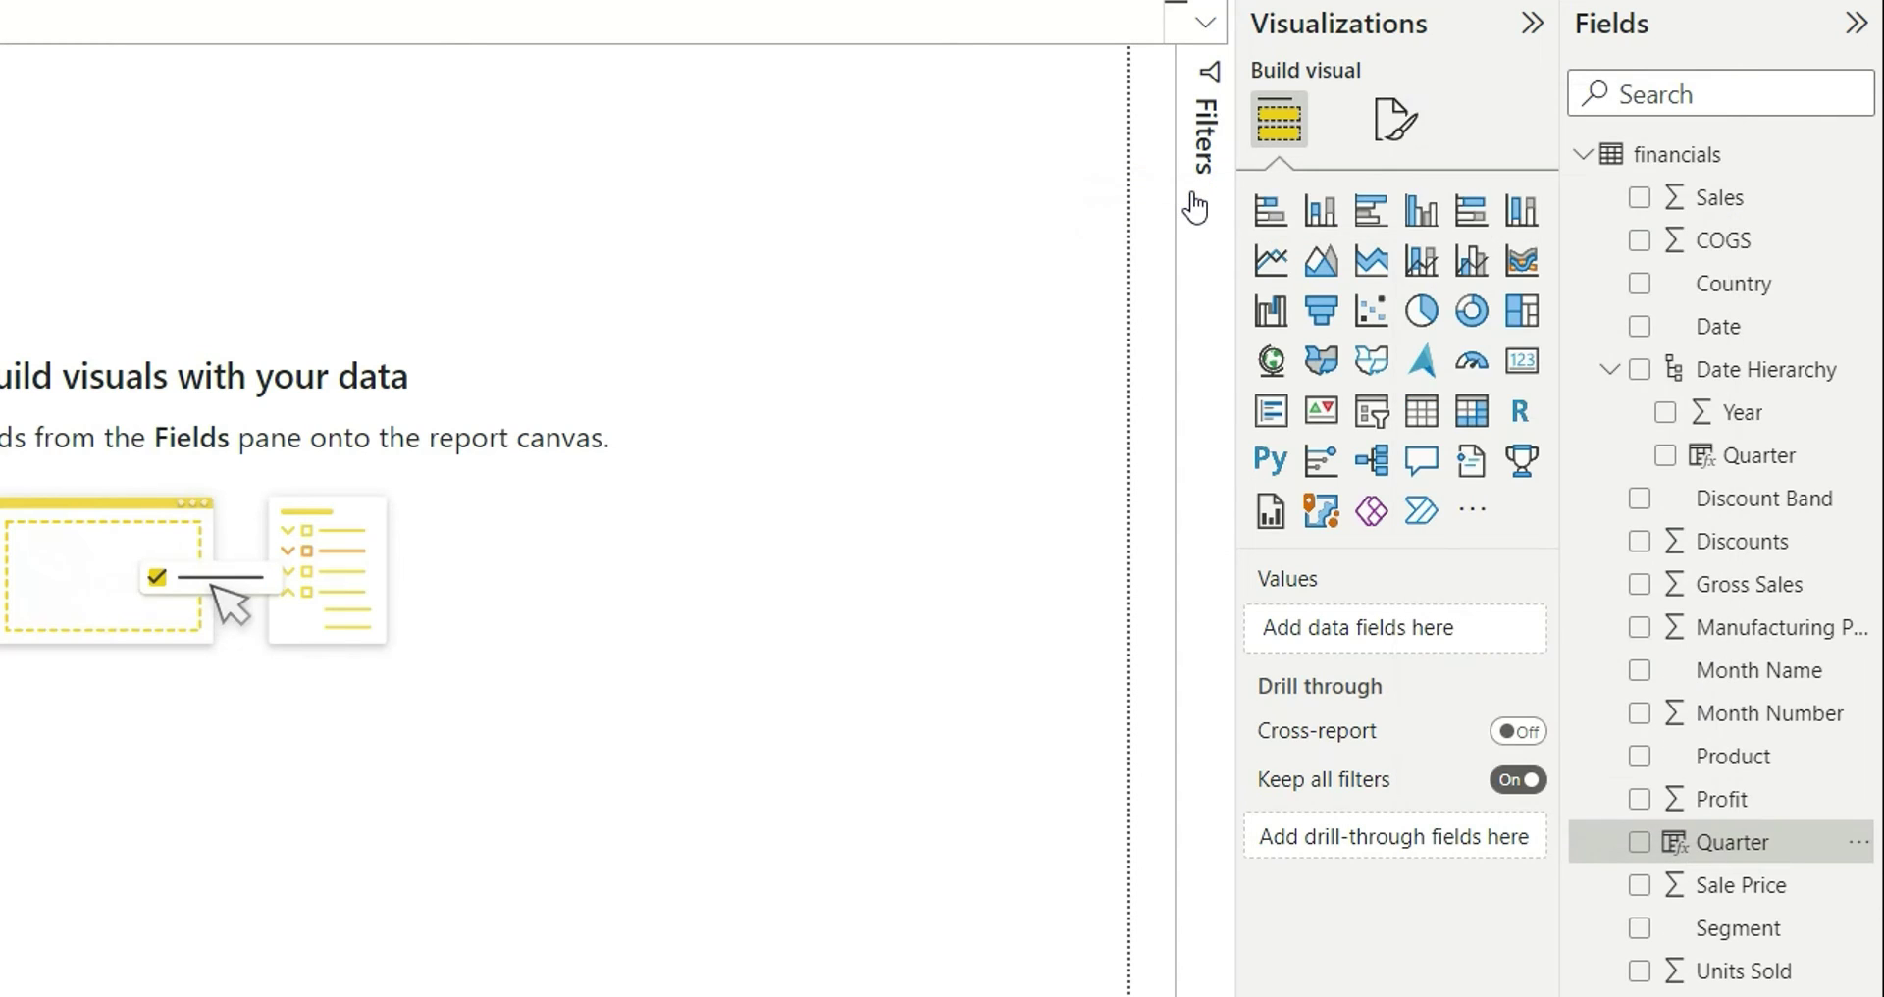
click(1729, 676)
right_click(1730, 675)
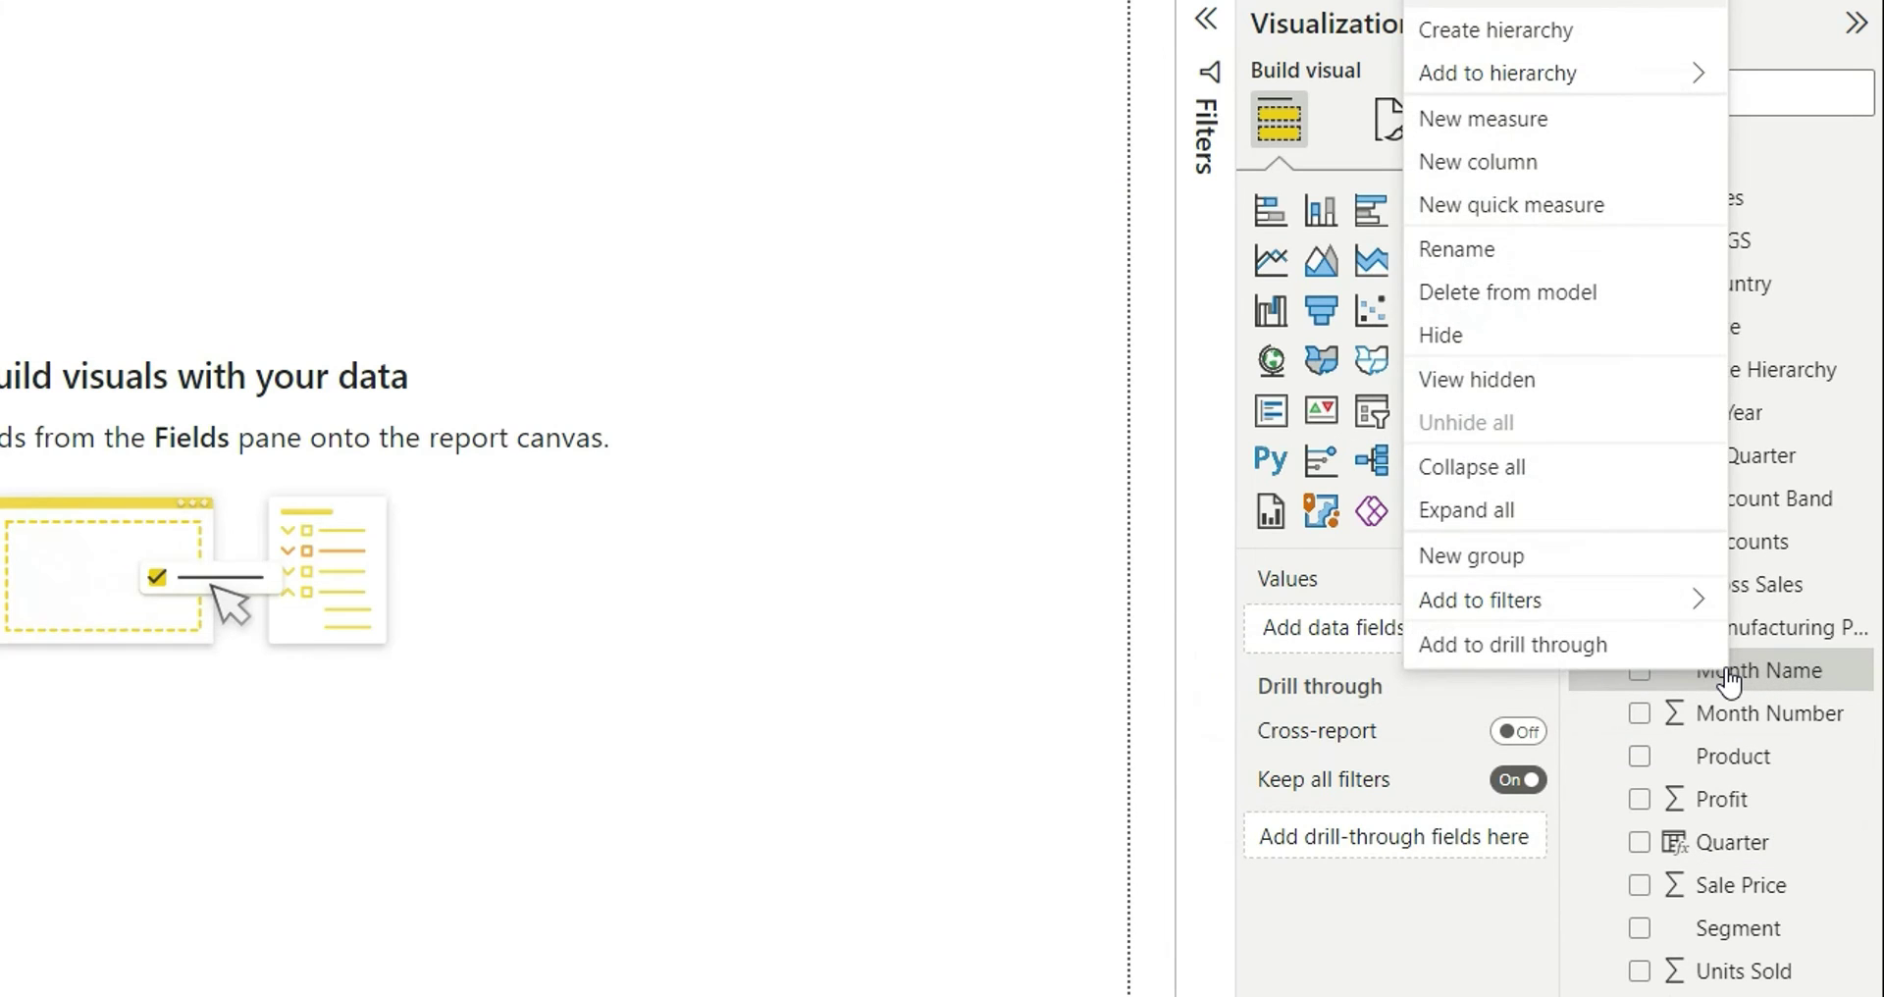
mouse_move(1442, 74)
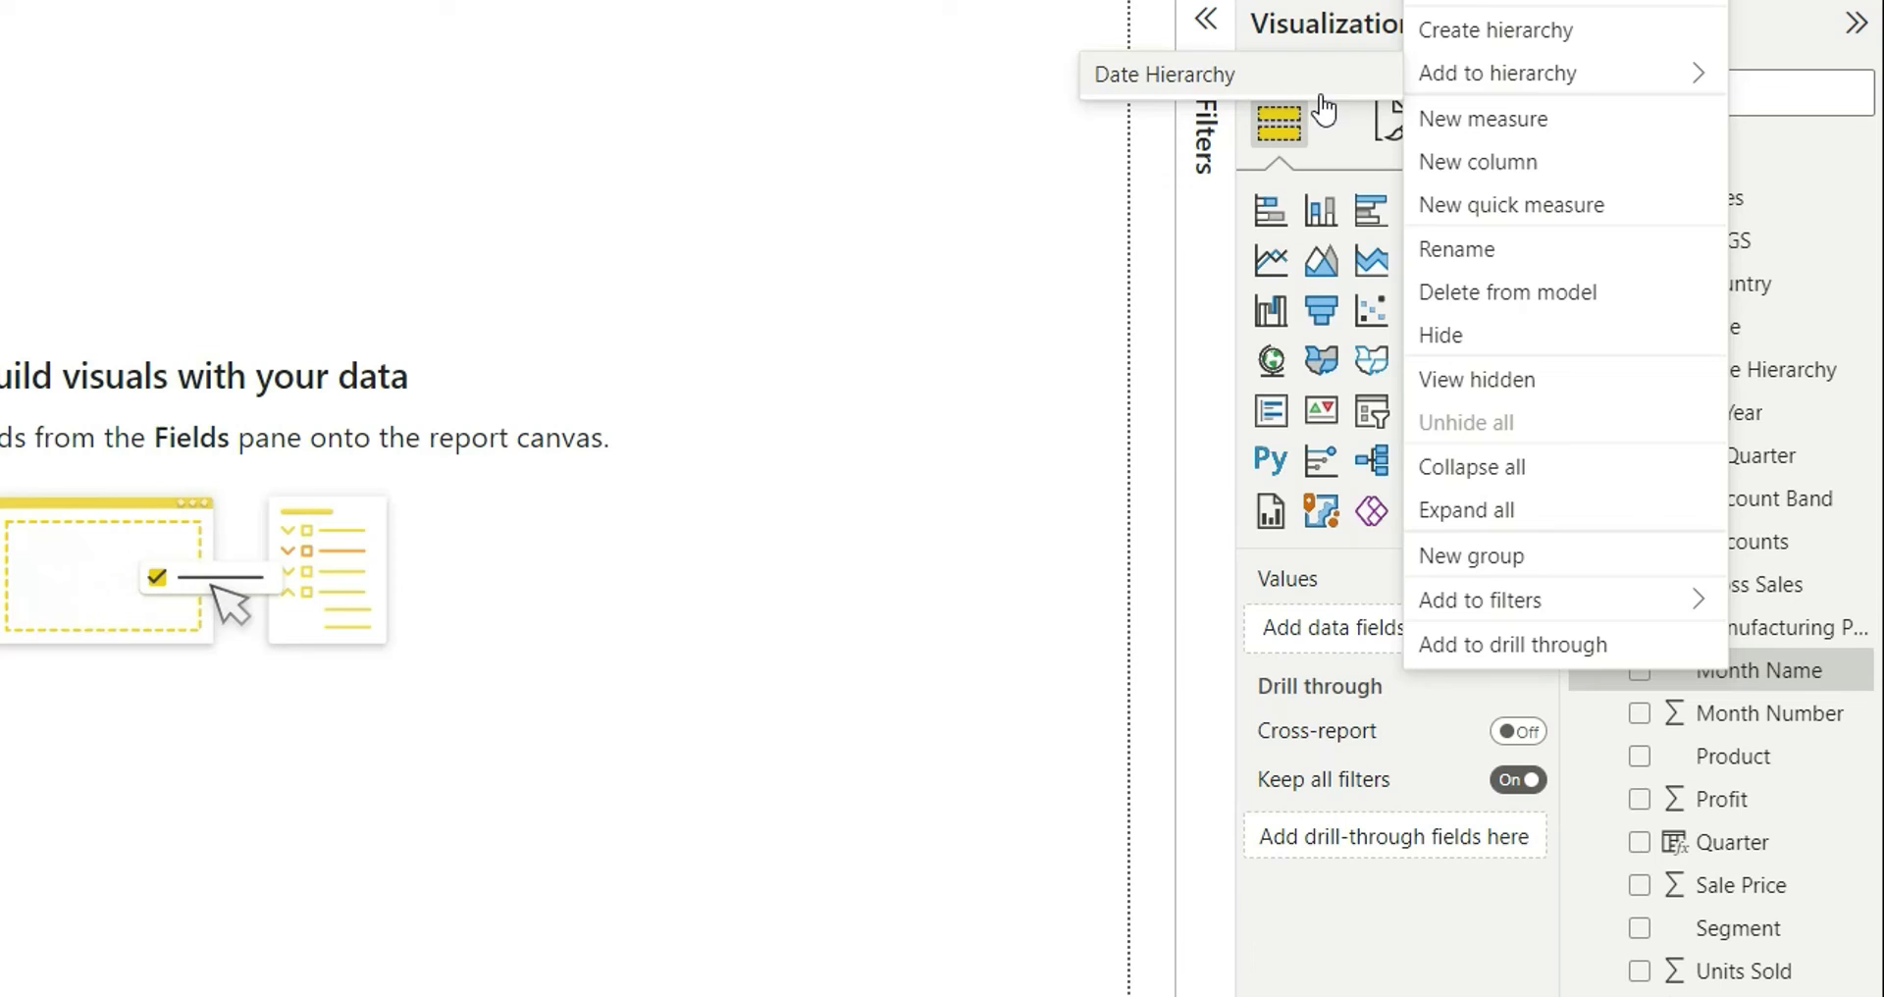
click(1222, 79)
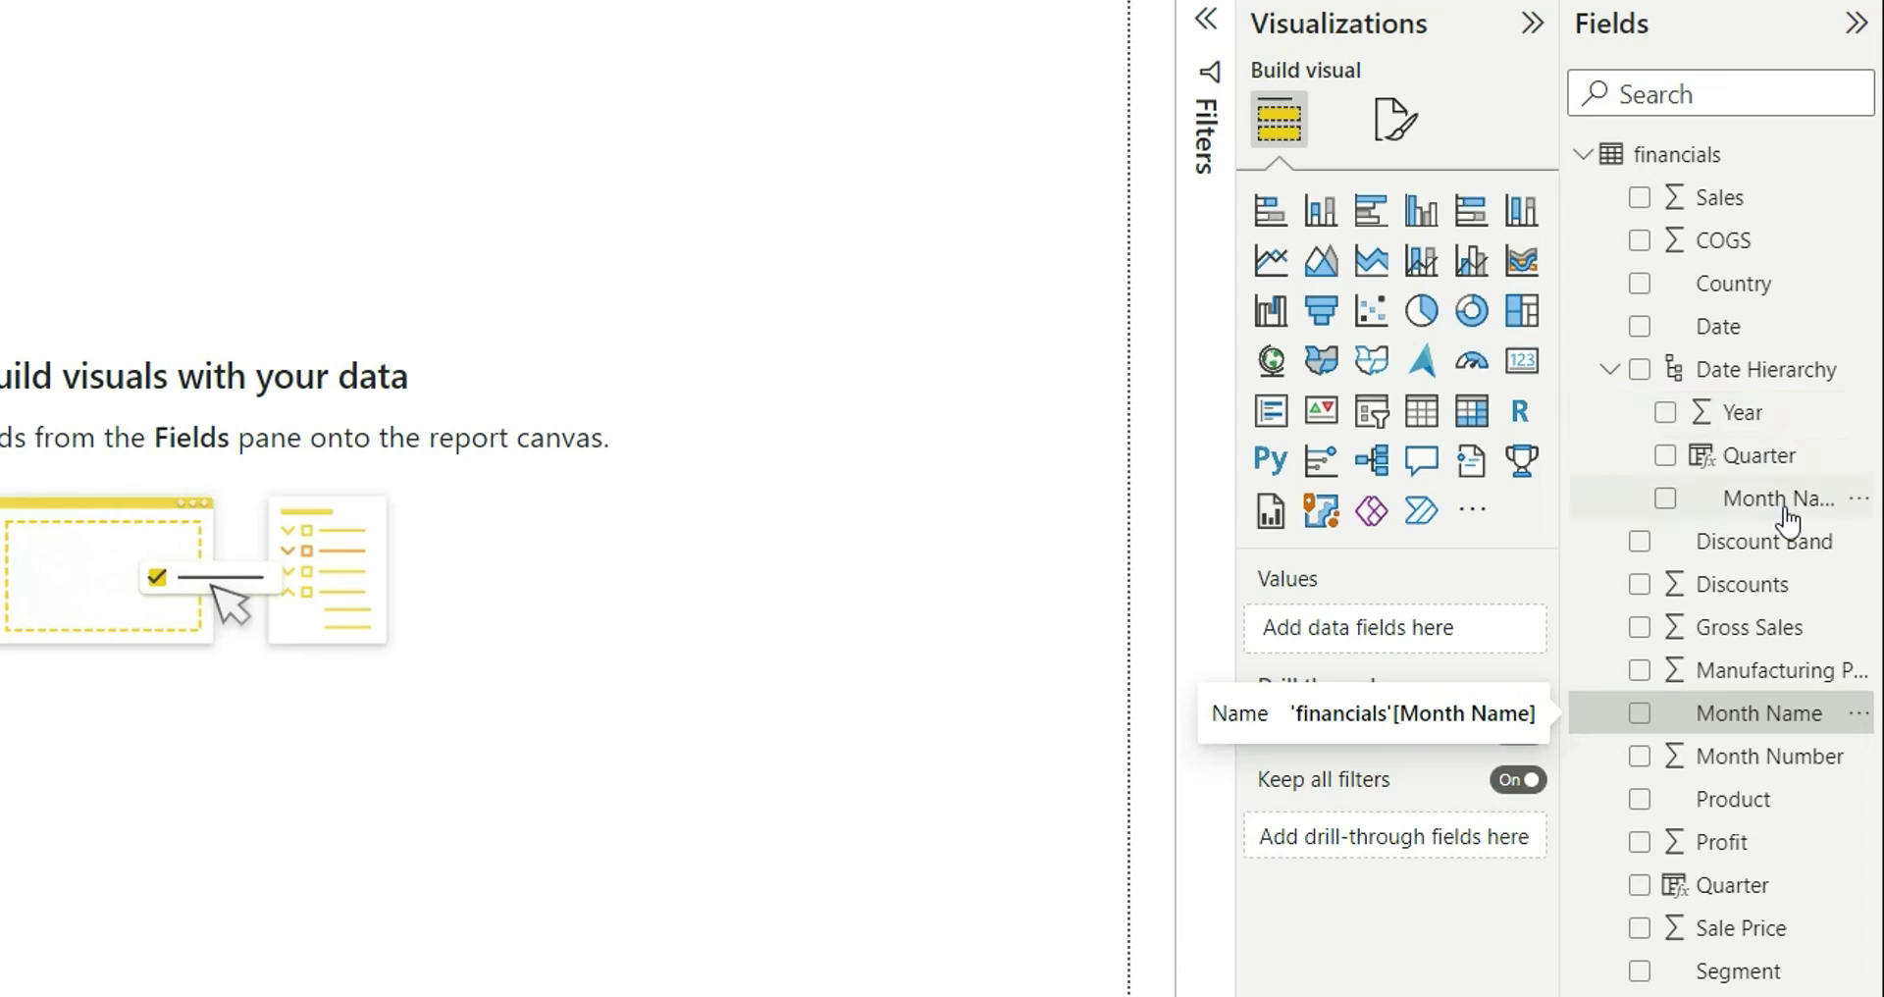
click(1609, 371)
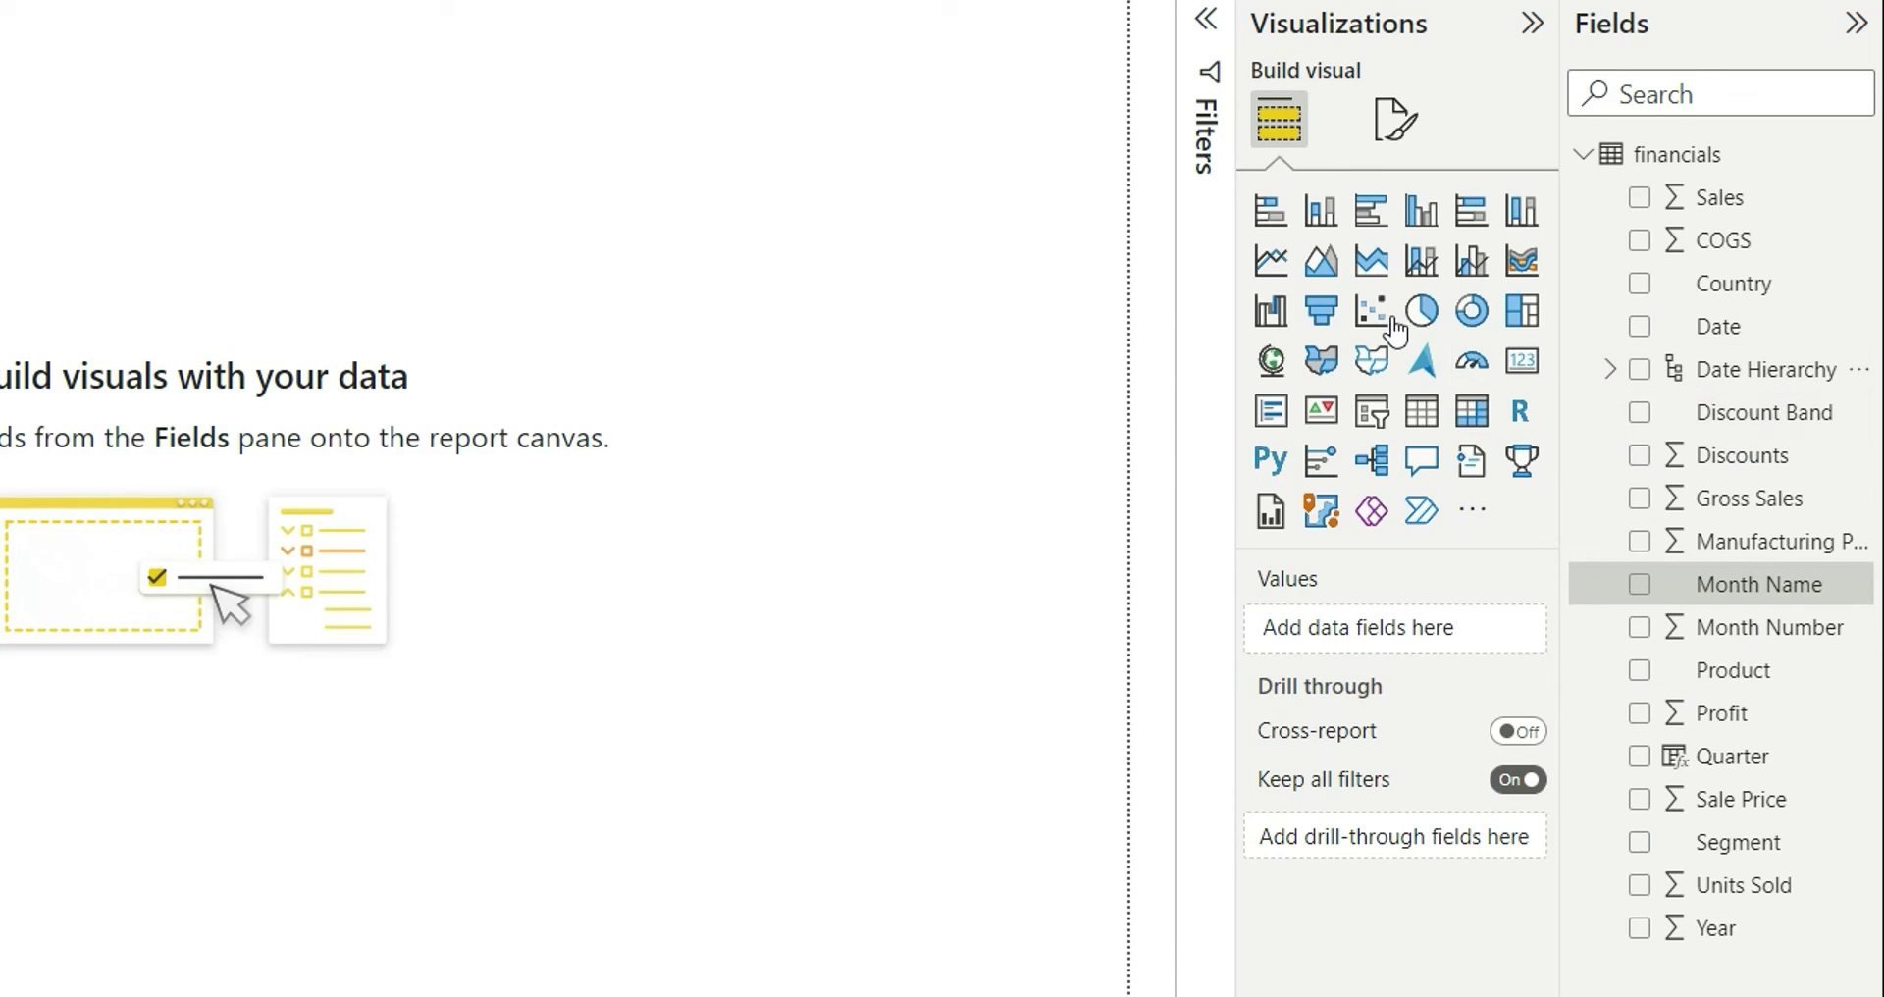
- Add an enlarged stacked column chart plotting Sum of Profit by Date Hierarchy
click(1329, 217)
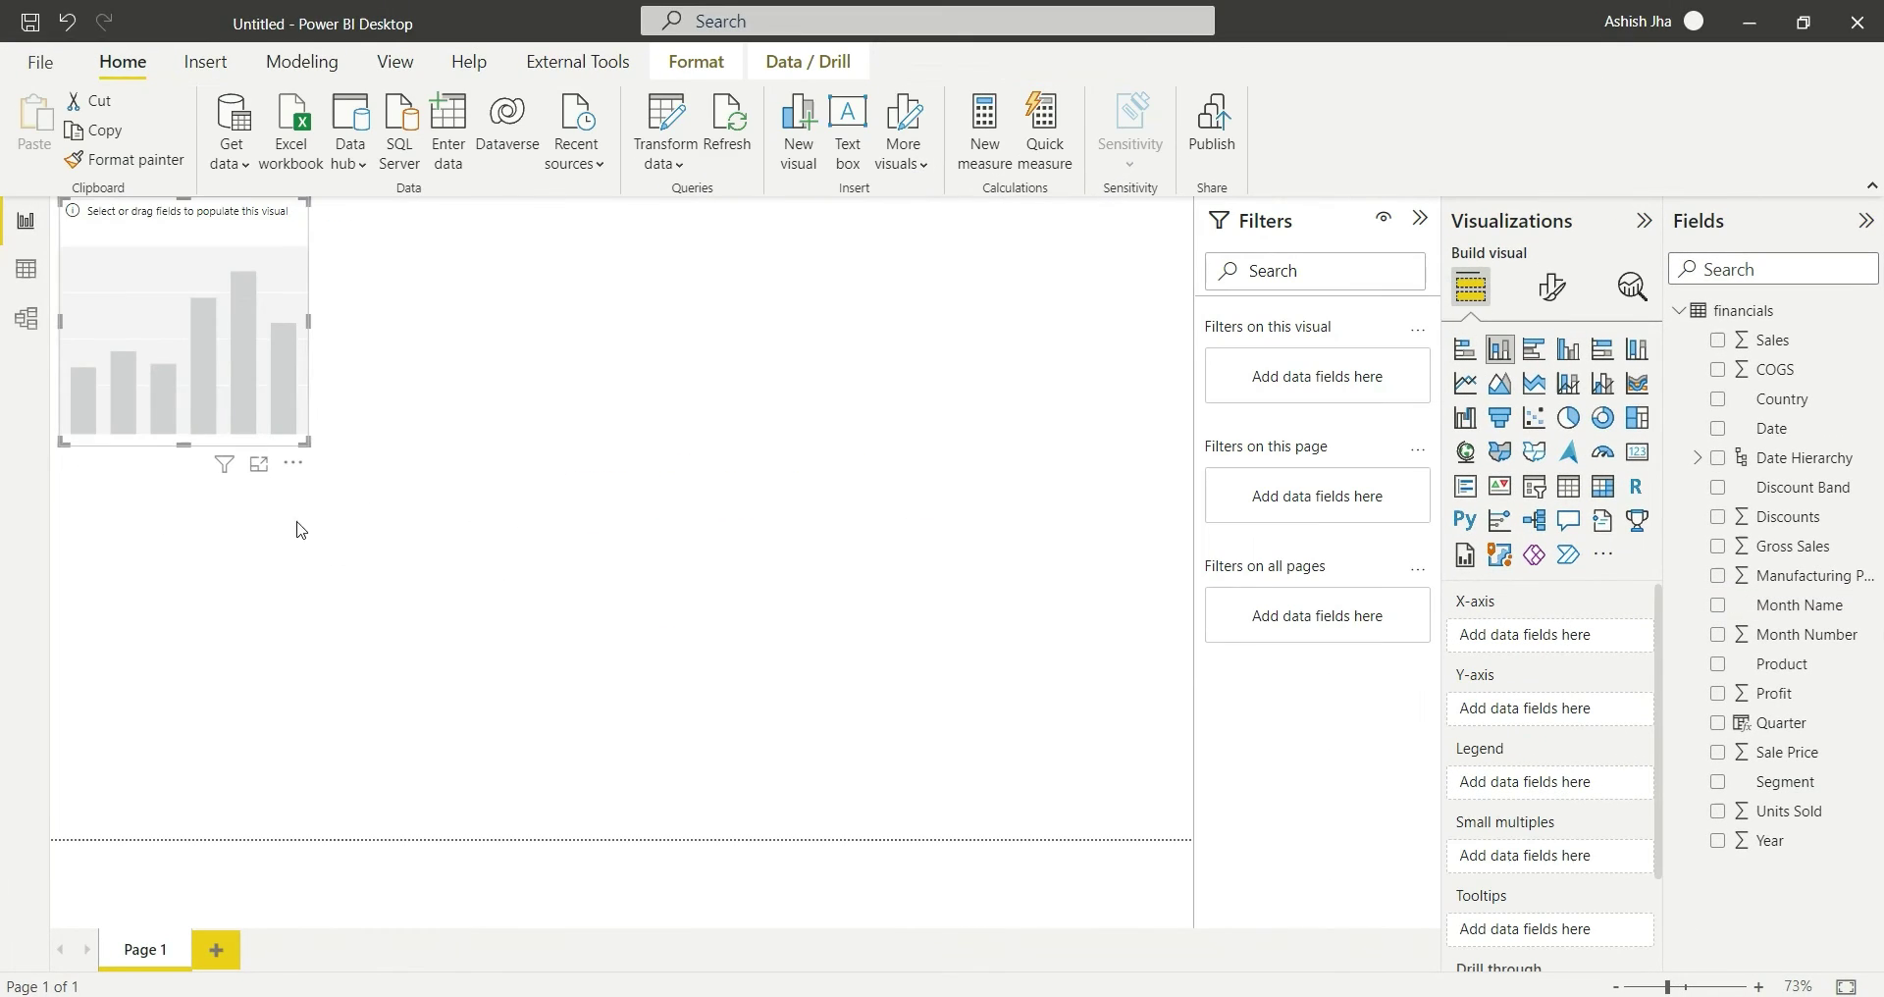
drag(225, 420, 1024, 726)
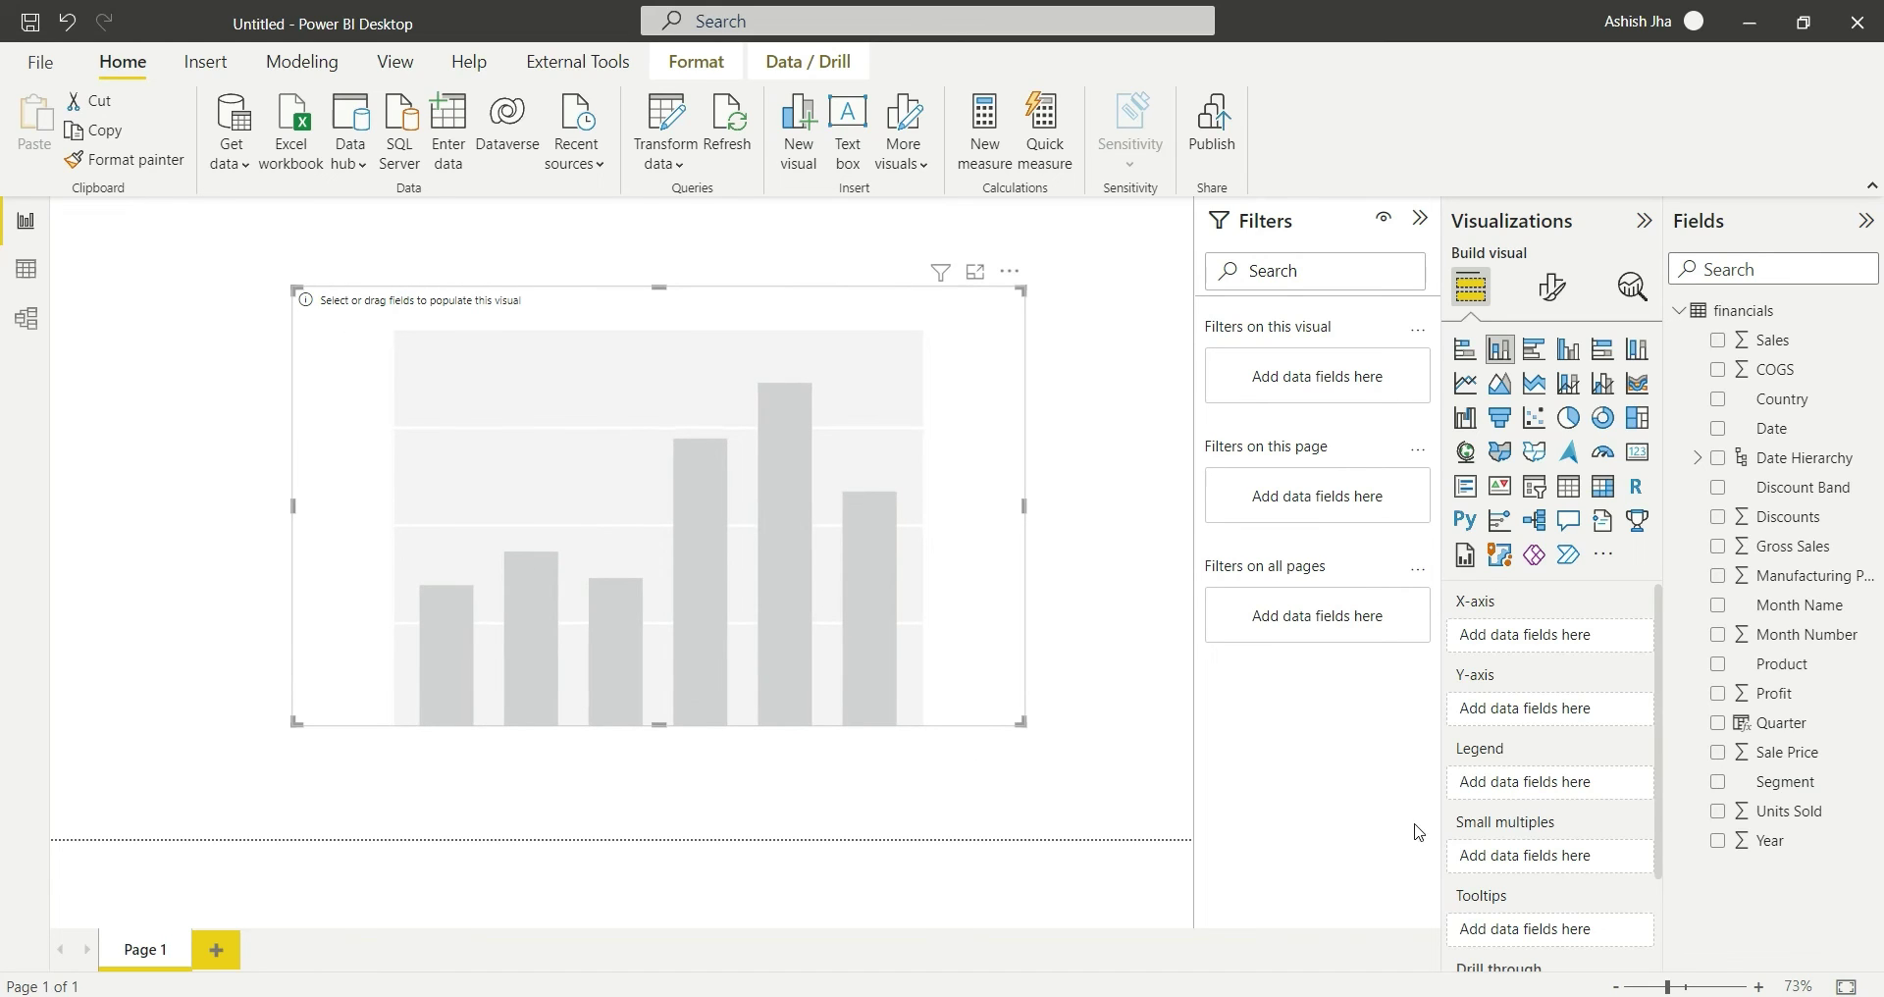
click(1718, 459)
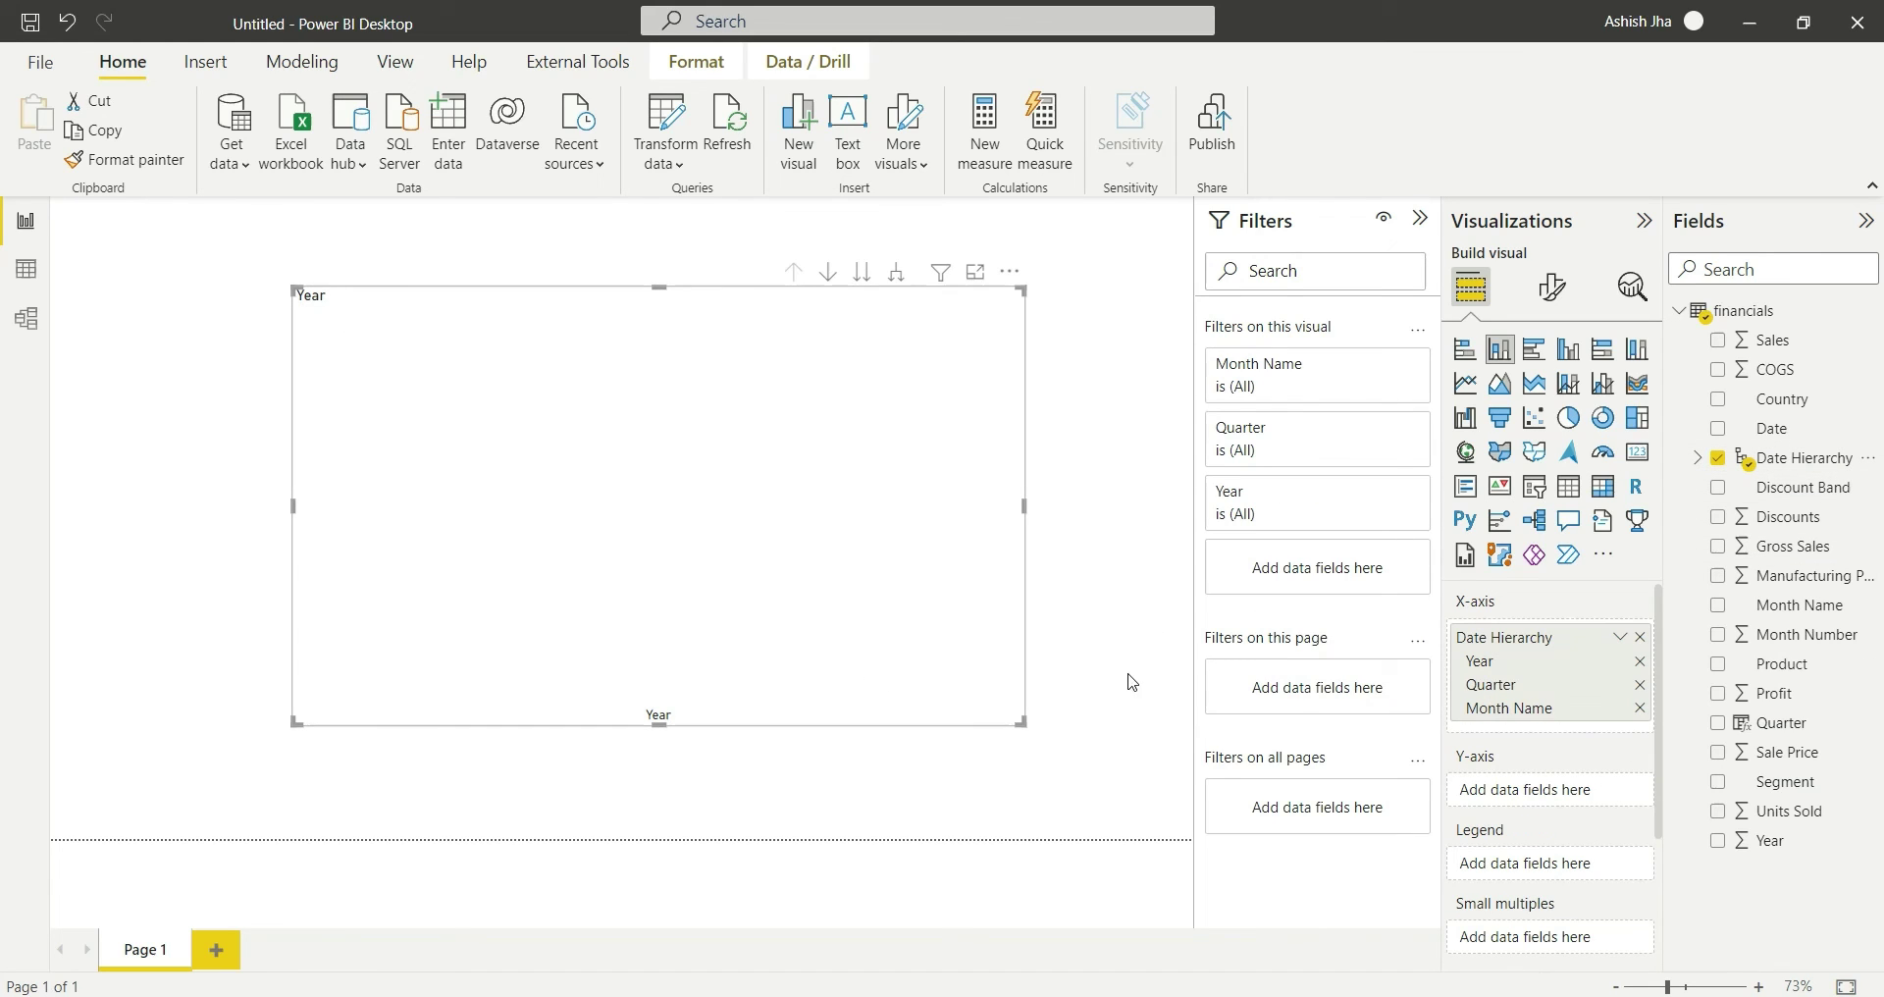
click(1718, 694)
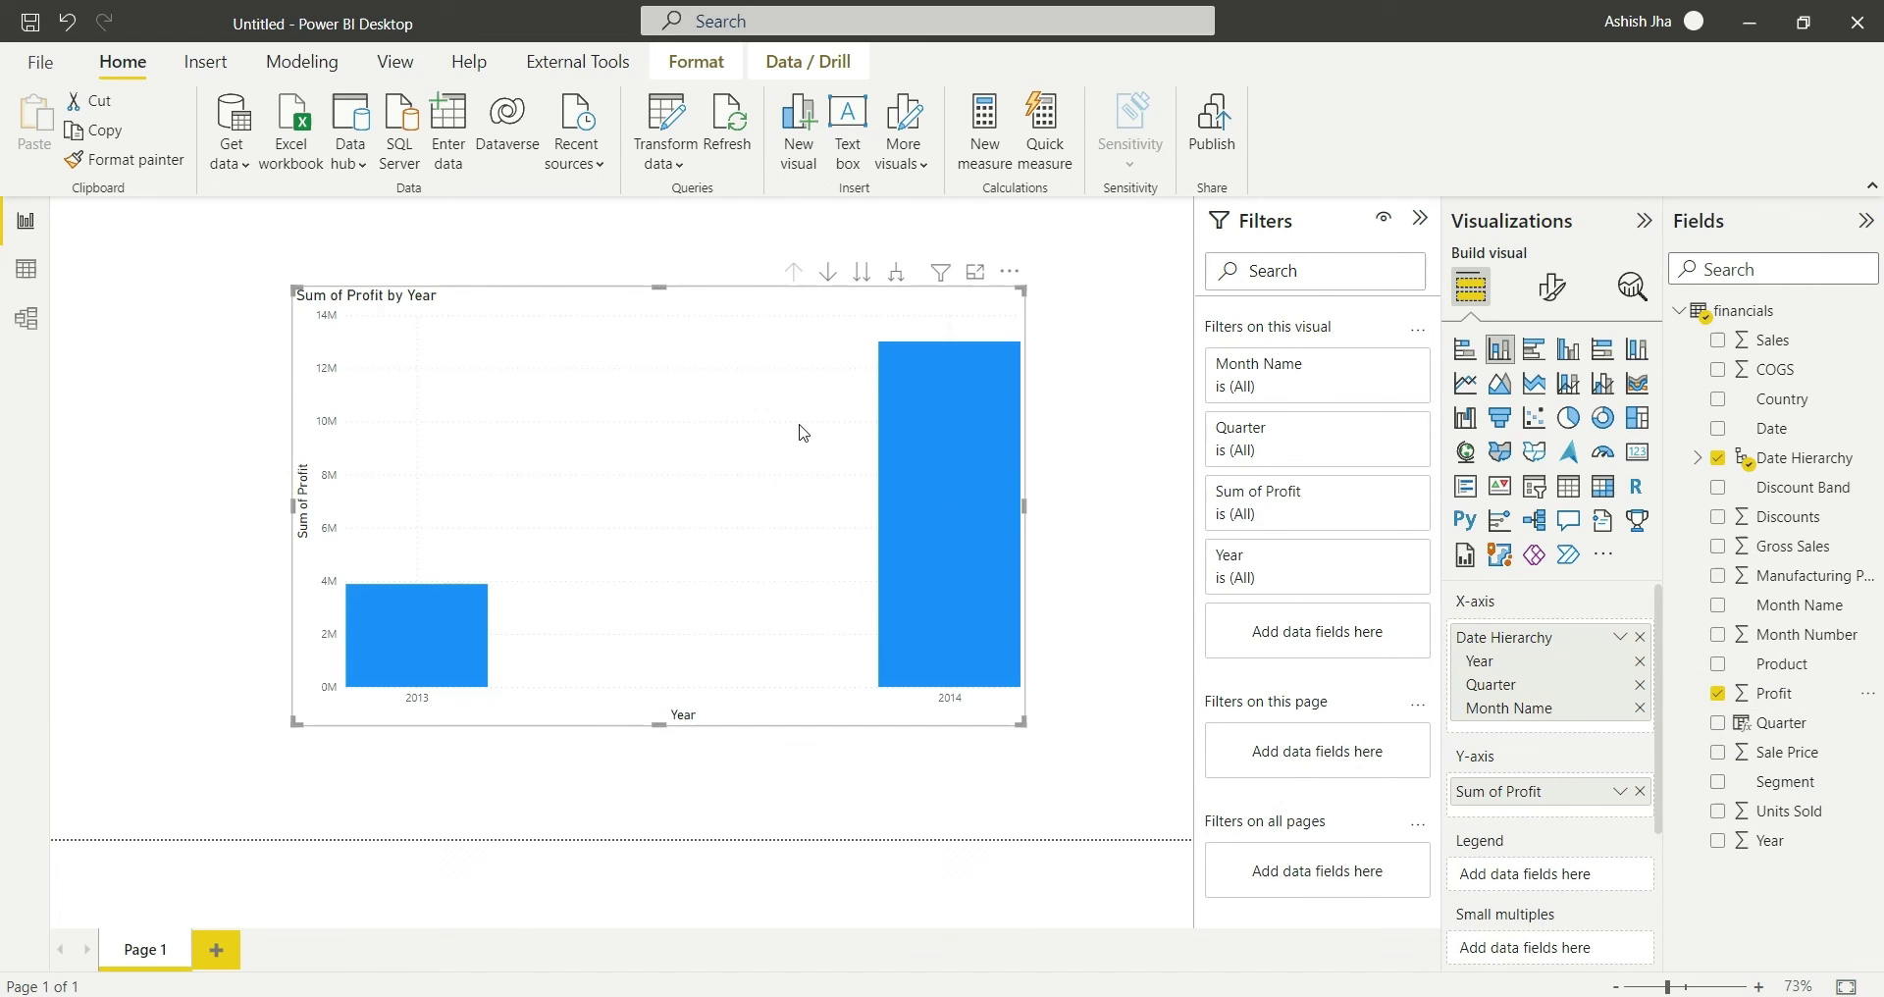
- Expand the profit chart all levels down, from years to quarters, then to months
click(908, 278)
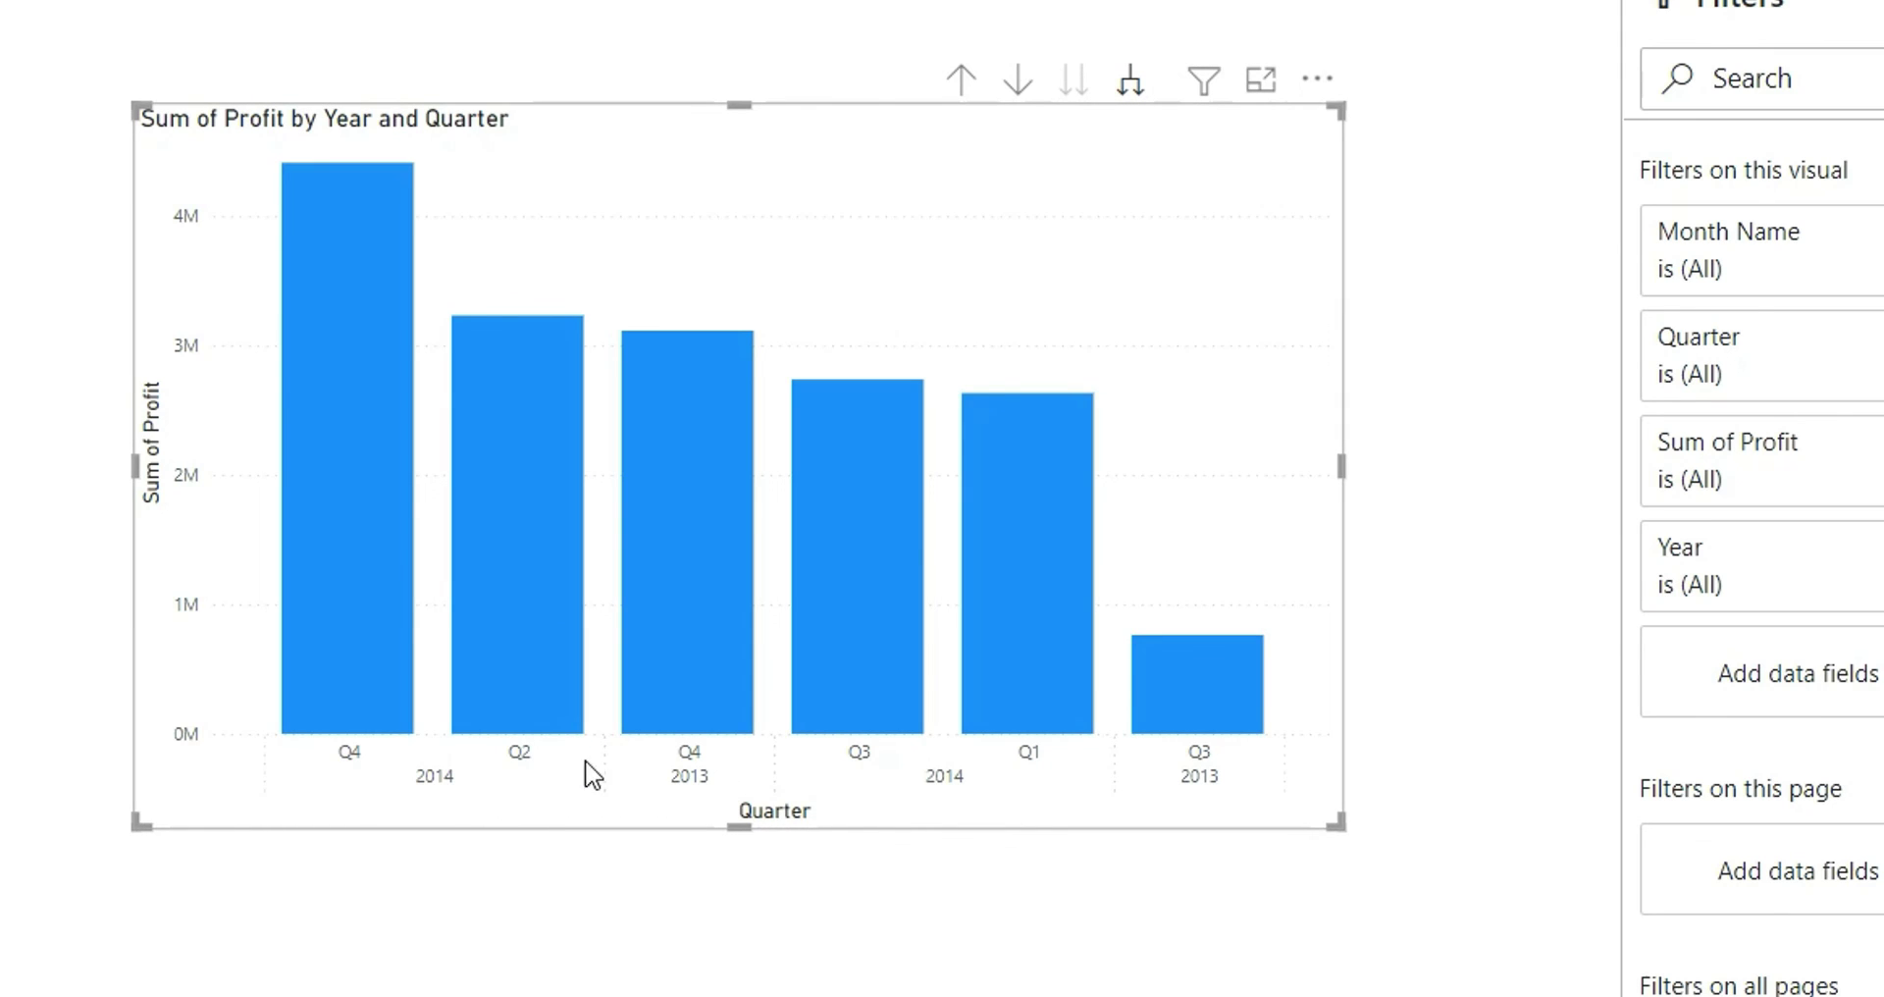
click(1131, 83)
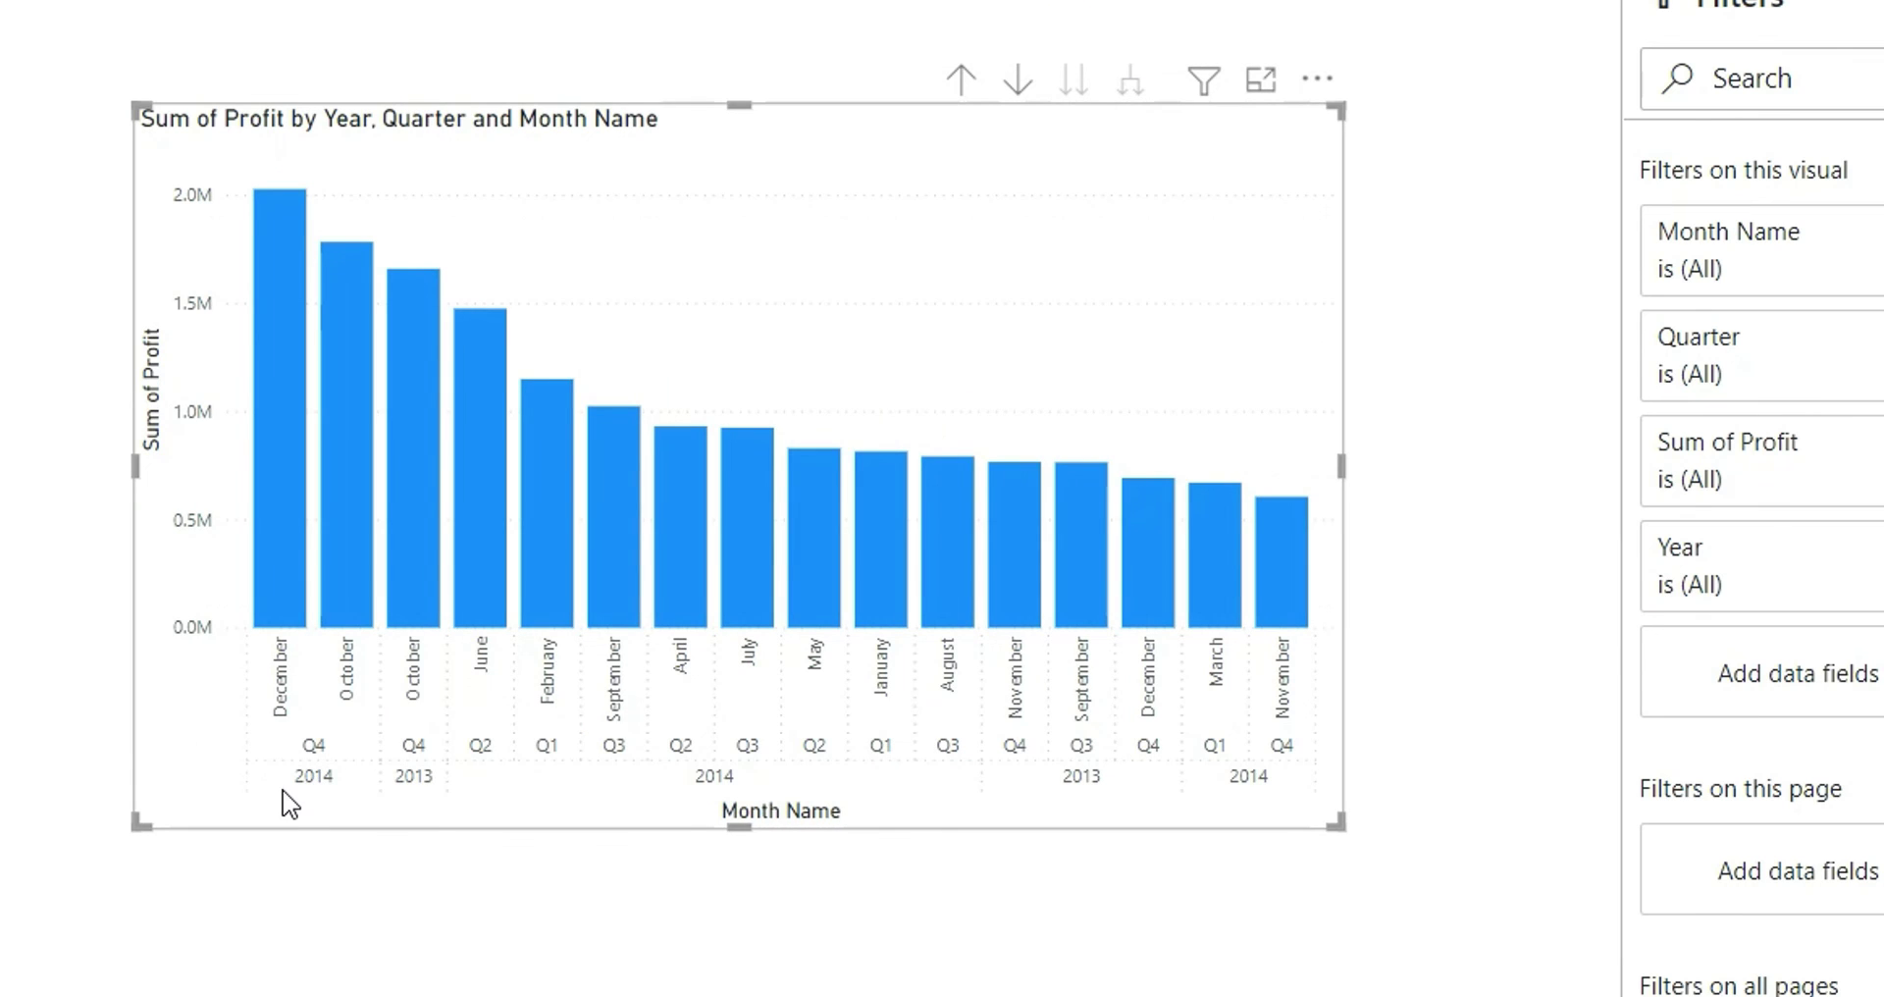